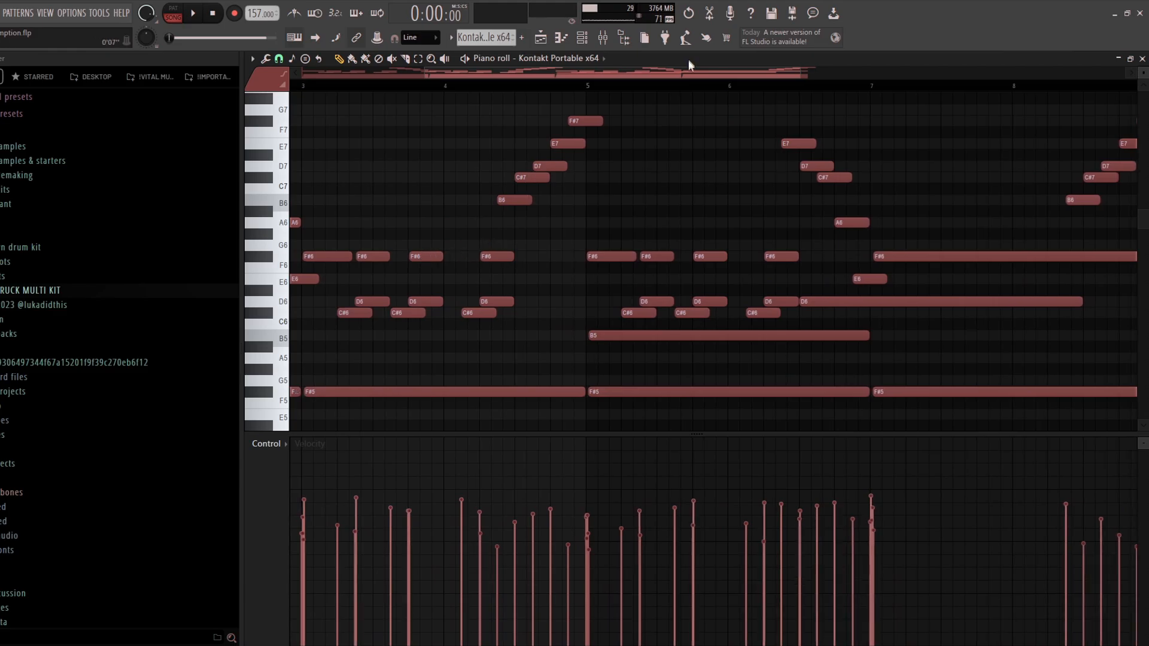
- Examine the Kontakt pattern's notes and bring up the piano roll randomizer for their levels
scroll(621, 185, "down", 2)
scroll(622, 270, "up", 1, "ctrl")
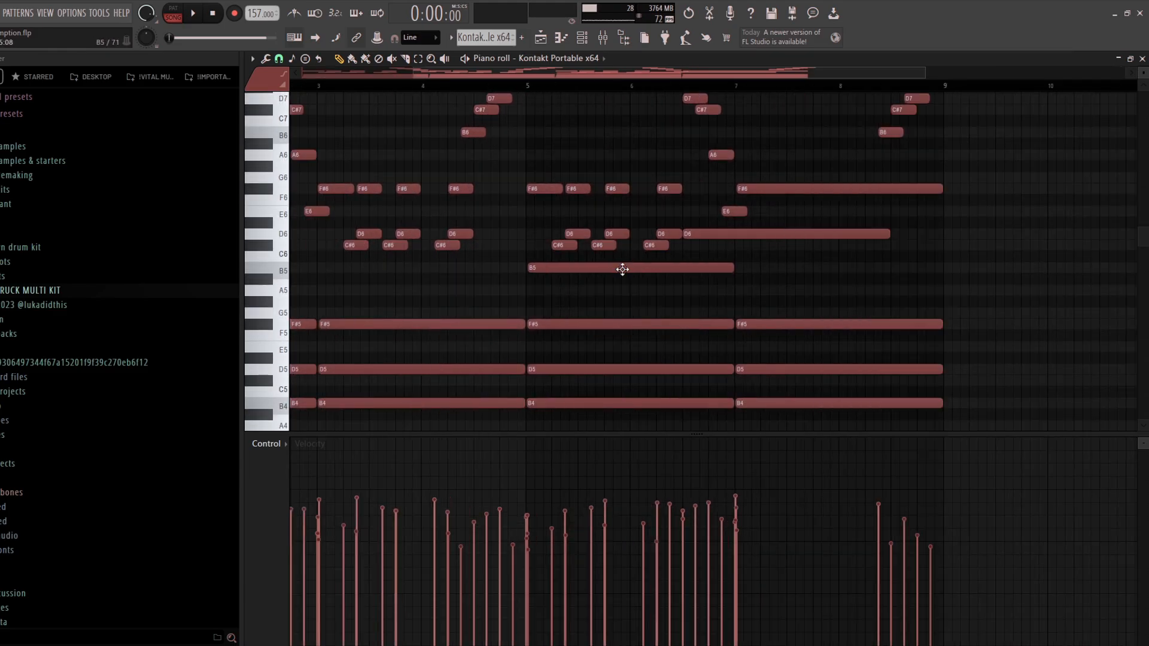
scroll(705, 240, "right", 2)
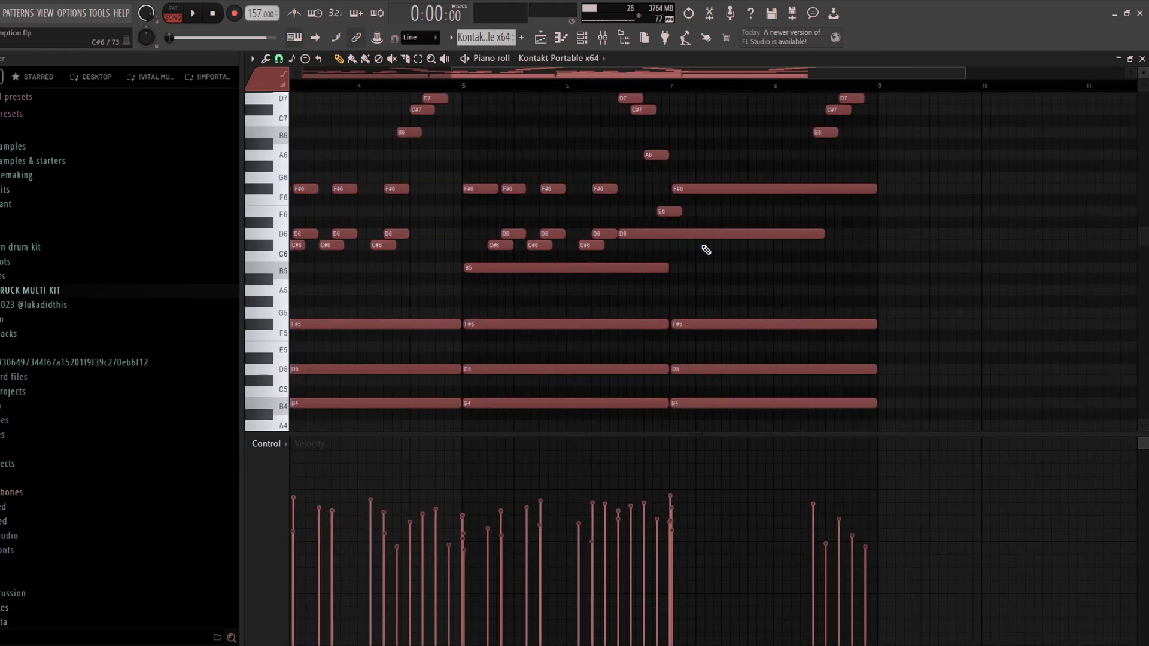
scroll(734, 260, "down", 2, "ctrl")
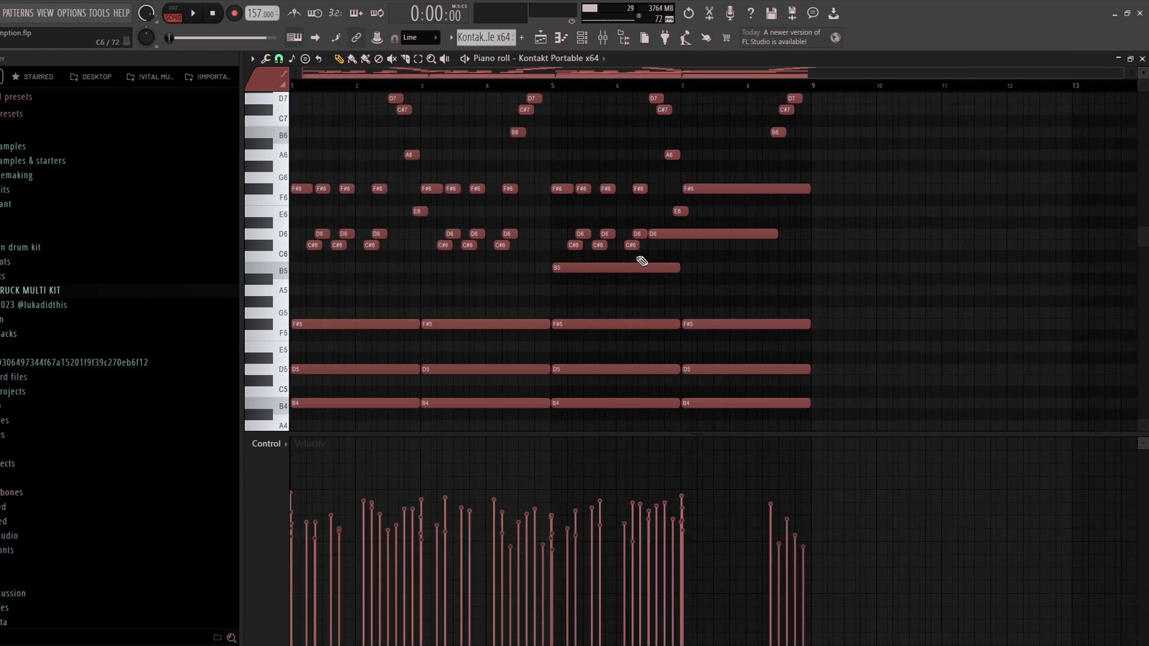
key("alt+r")
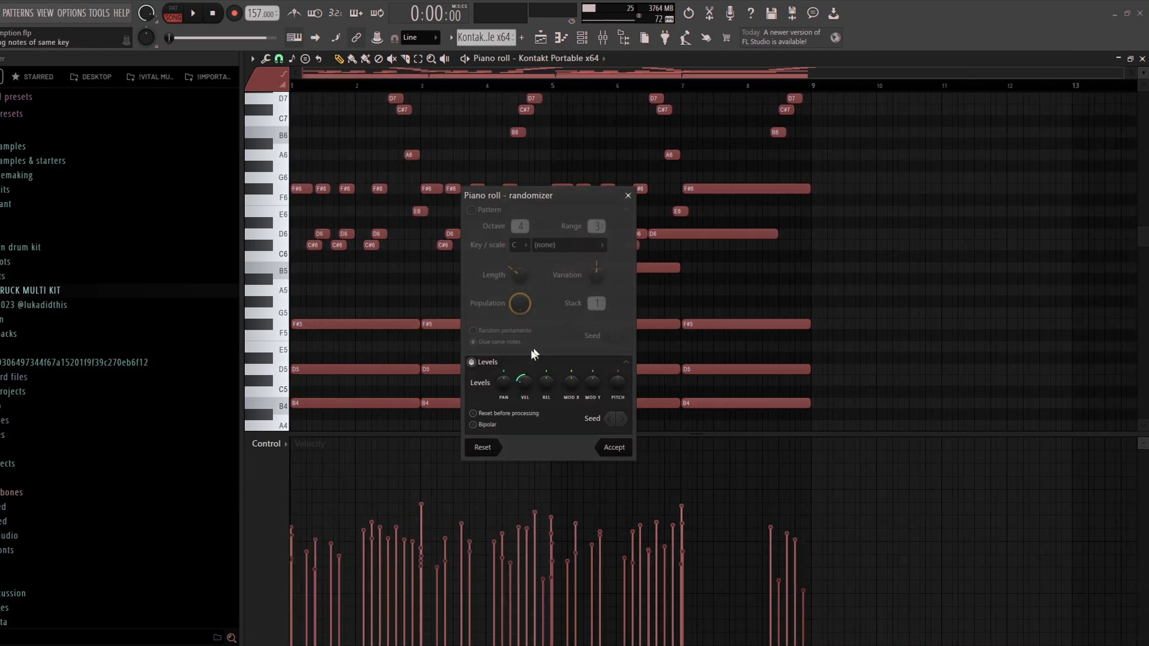
left_click(628, 195)
scroll(436, 298, "down", 3)
scroll(413, 298, "up", 5, "ctrl")
key("alt+r")
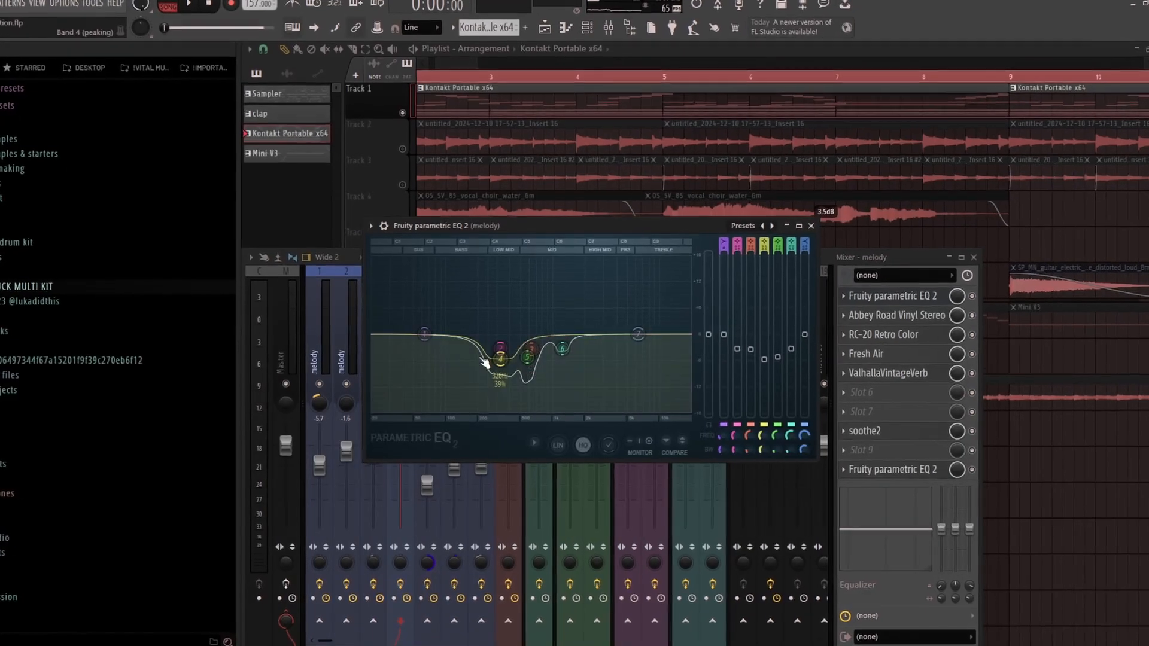
- Inspect the Kontakt melody's mixer effects: both Fruity parametric EQ 2 instances, Abbey Road Vinyl Stereo, RC-20 Retro Color and soothe2
left_click_drag(495, 359, 524, 368)
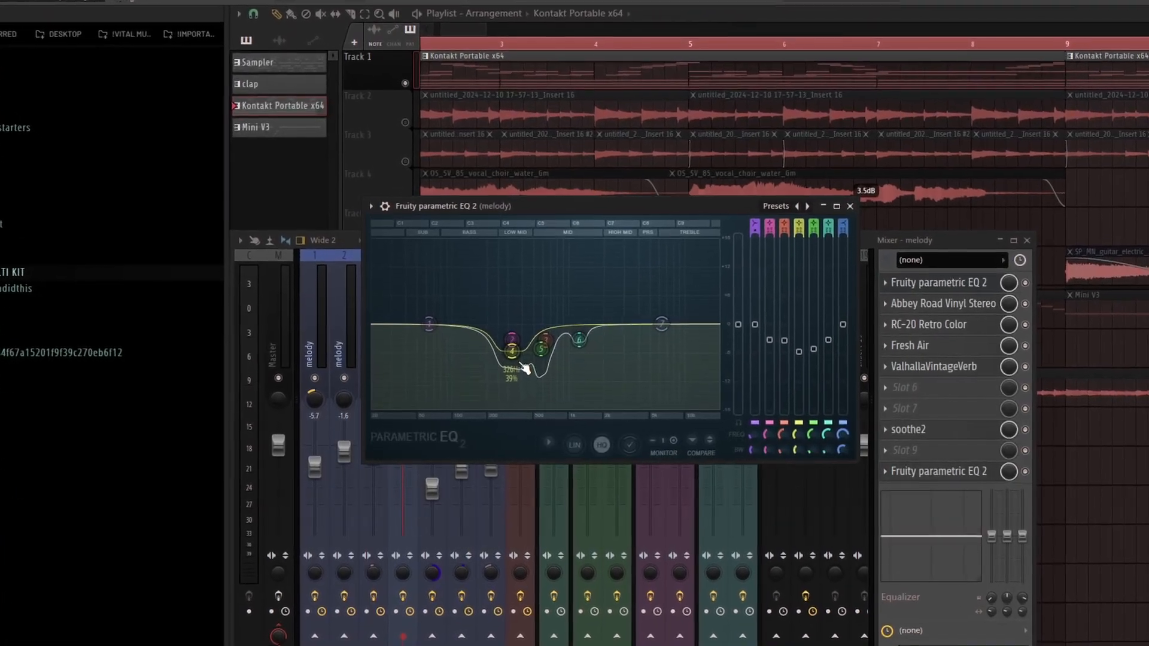
left_click(850, 206)
left_click(943, 304)
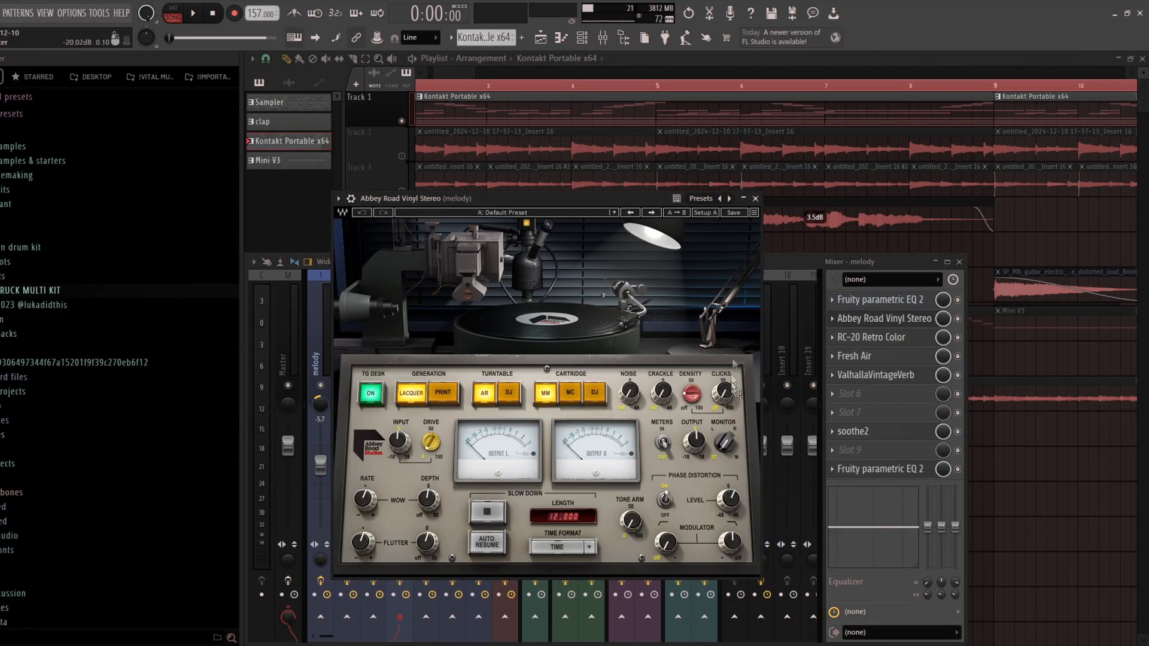
left_click(872, 337)
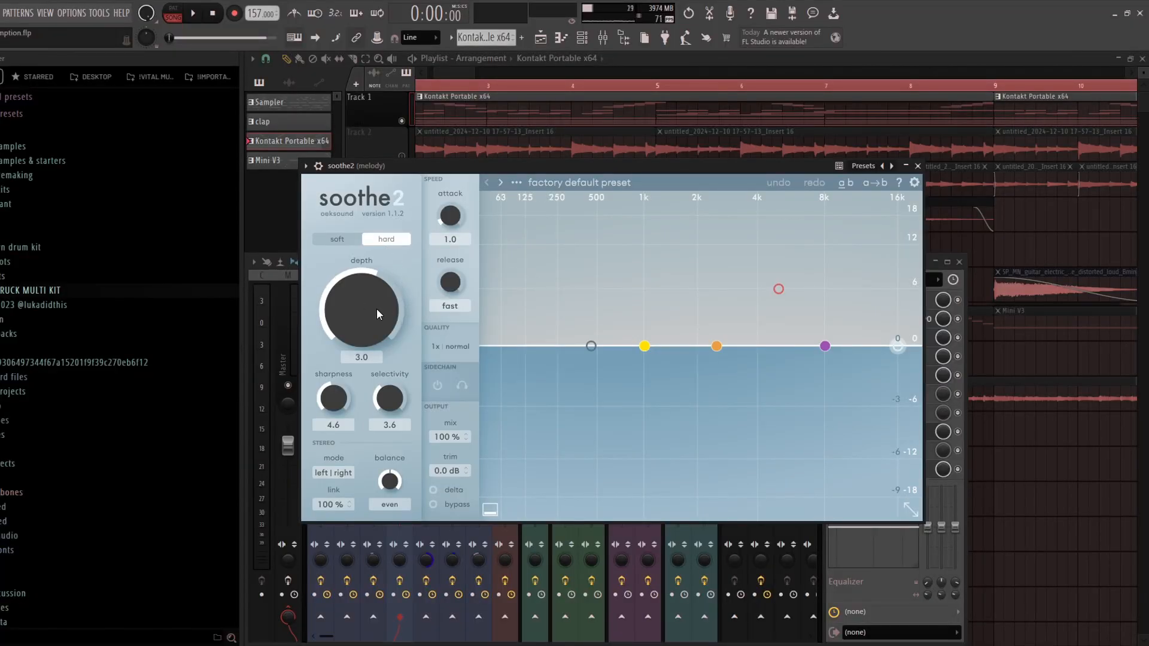
left_click(918, 166)
left_click(878, 469)
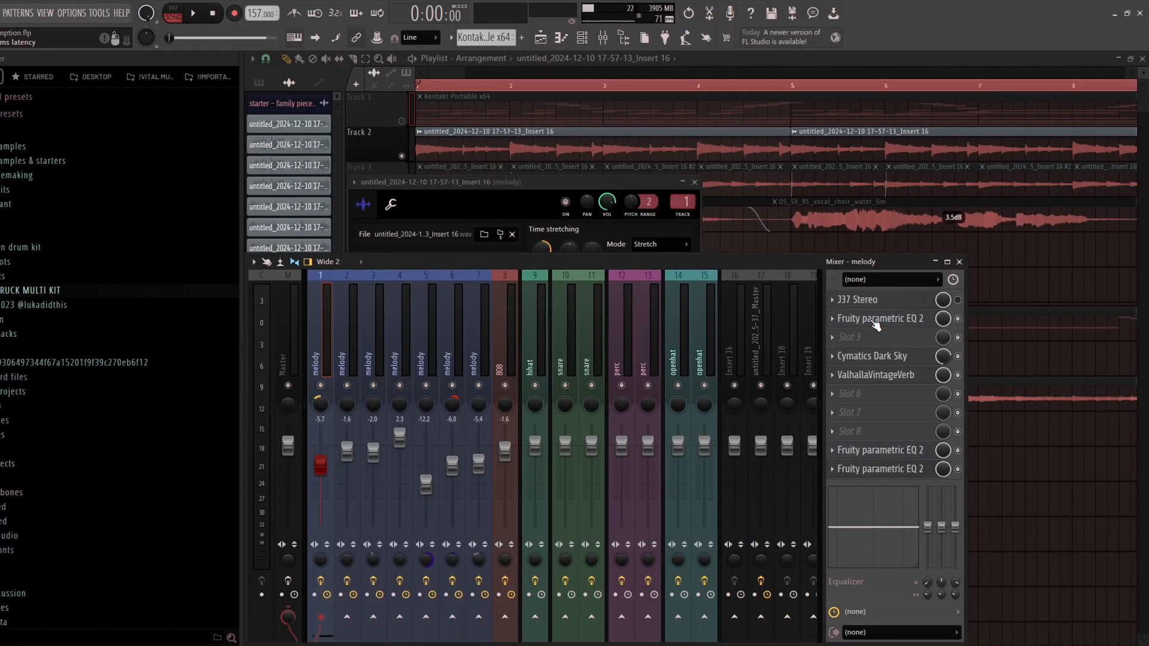
- Inspect Fruity parametric EQ 2 and Cymatics Dark Sky on the mixer track of the 17-57-13 audio clip
left_click(876, 321)
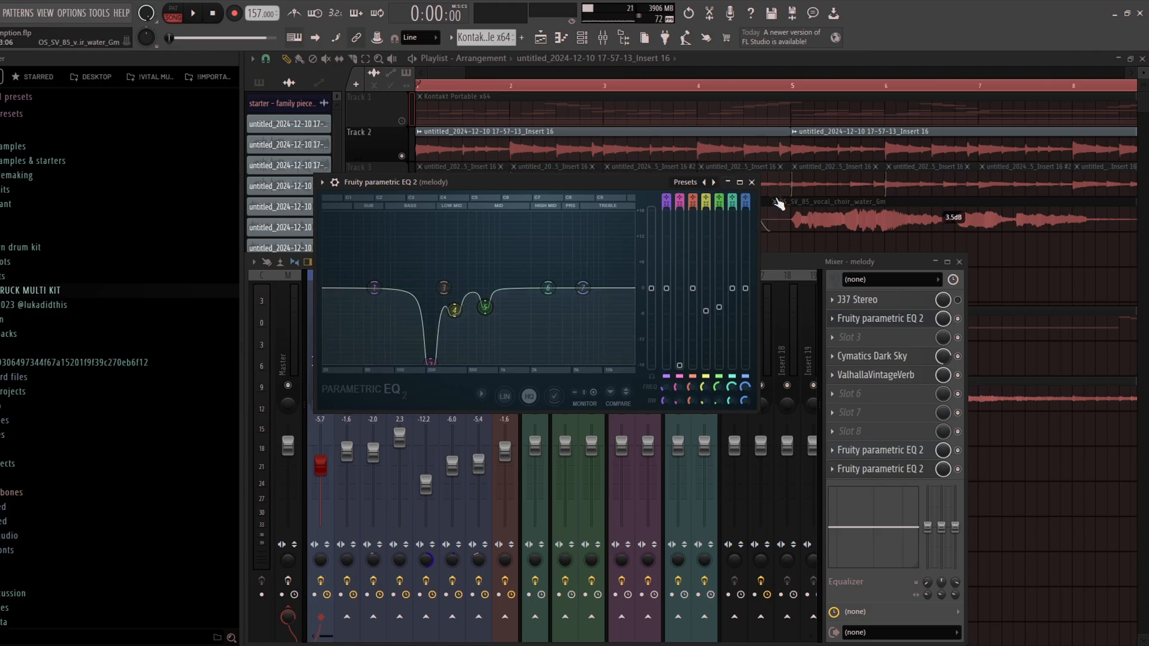
left_click(752, 182)
left_click(873, 356)
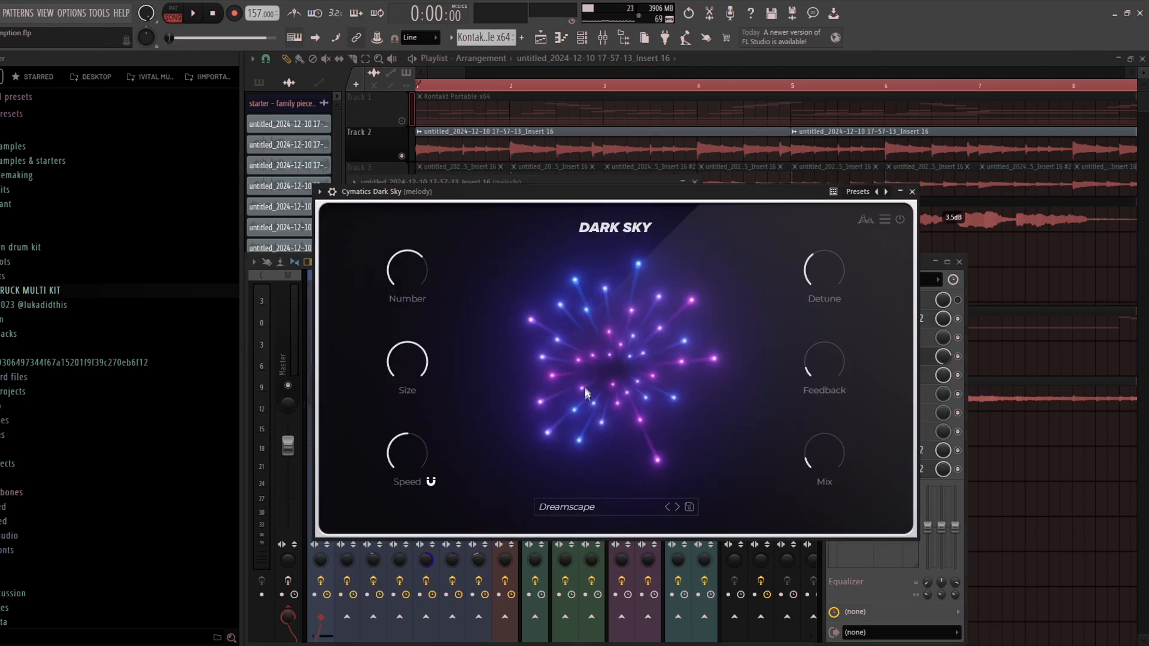
mouse_move(828, 441)
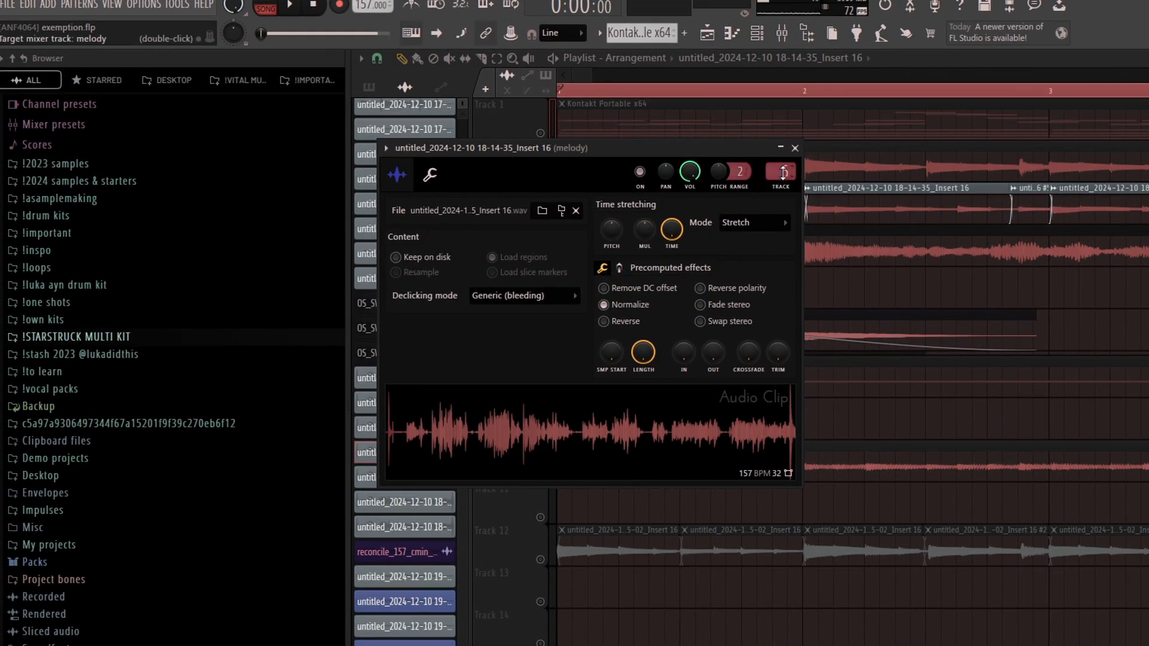
- Show the mixer track of the 18-14-35 audio clip and inspect its NS1 Stereo, ValhallaVintageVerb and soothe2 effects
double_click(783, 173)
left_click(1094, 356)
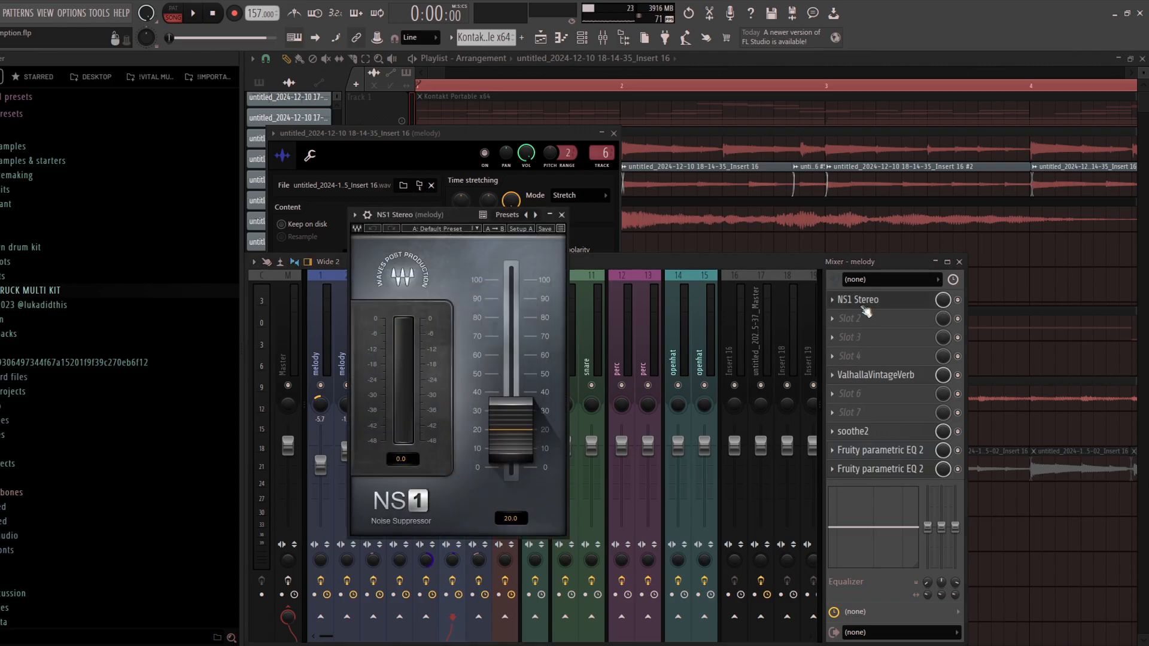
left_click(880, 376)
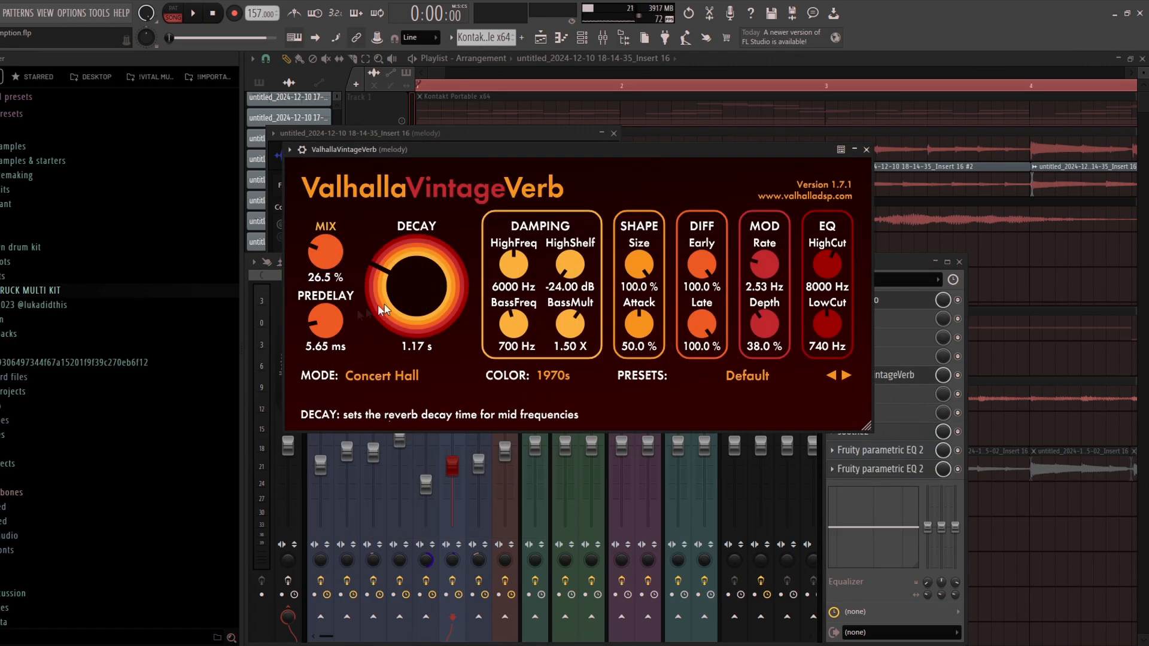
left_click(880, 431)
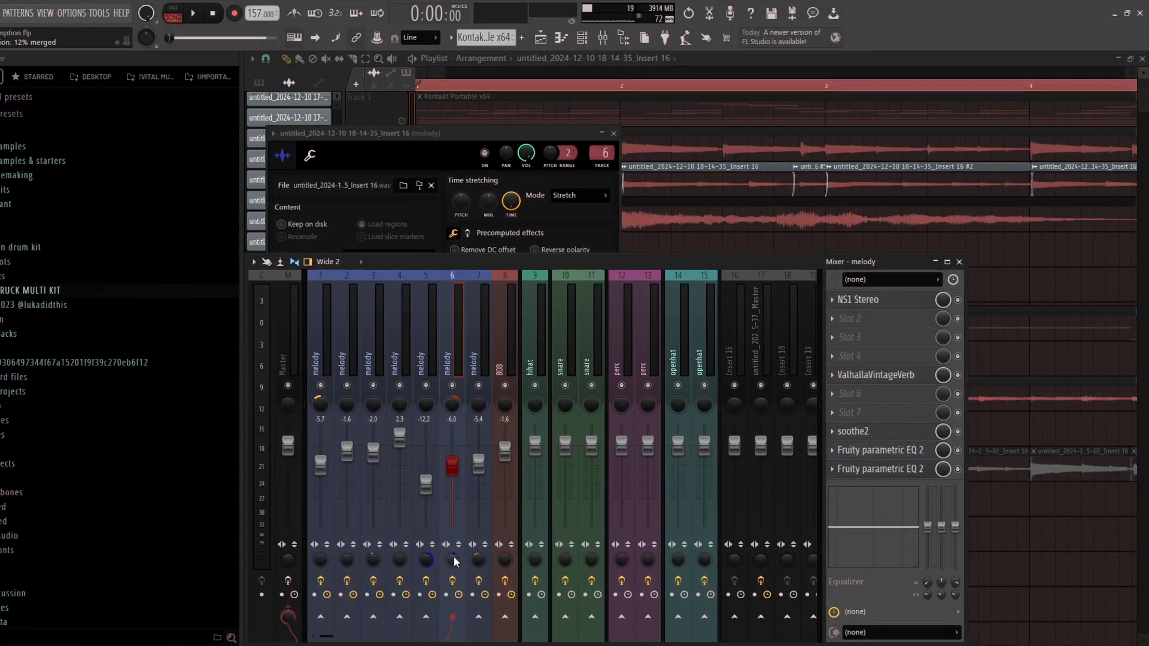
left_click(613, 132)
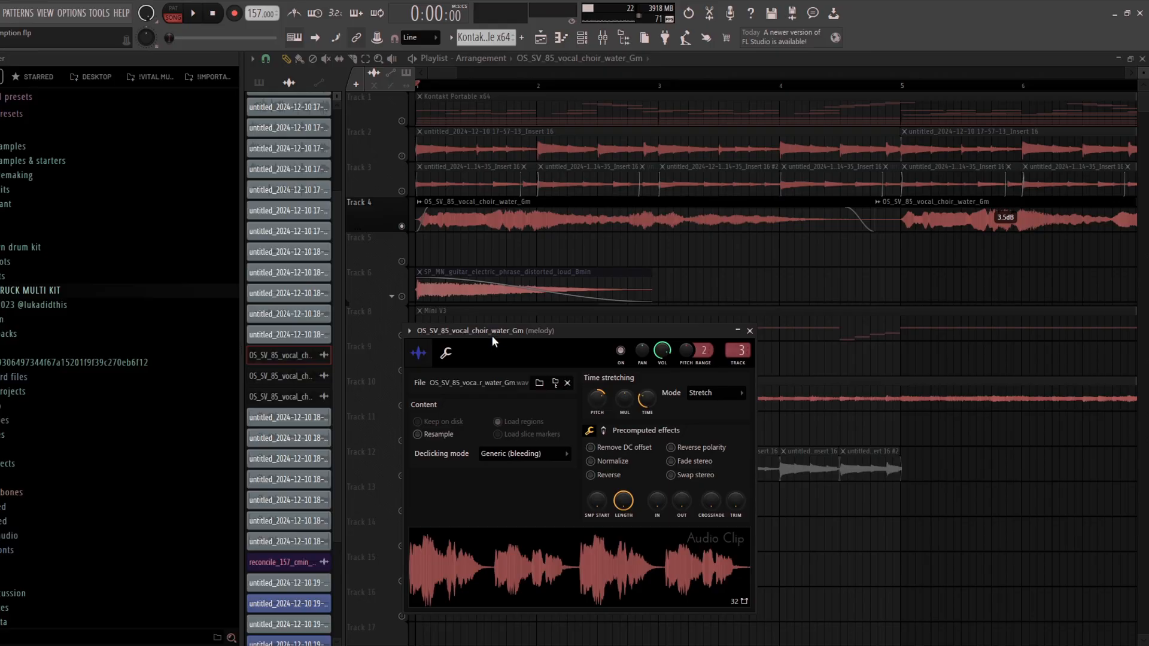
- Show the vocal choir clip's mixer track and inspect its Fruity delay 2, Fruity Reeverb 2, soothe2 and last Fruity parametric EQ 2
left_click_drag(493, 335, 512, 228)
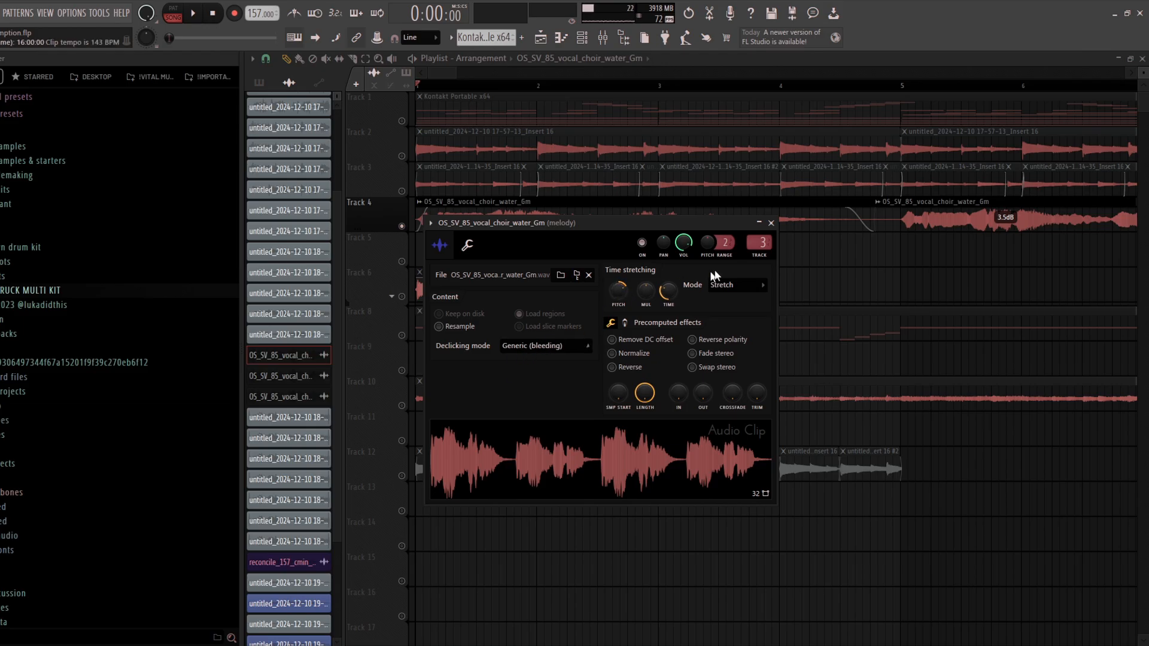
left_click(758, 241)
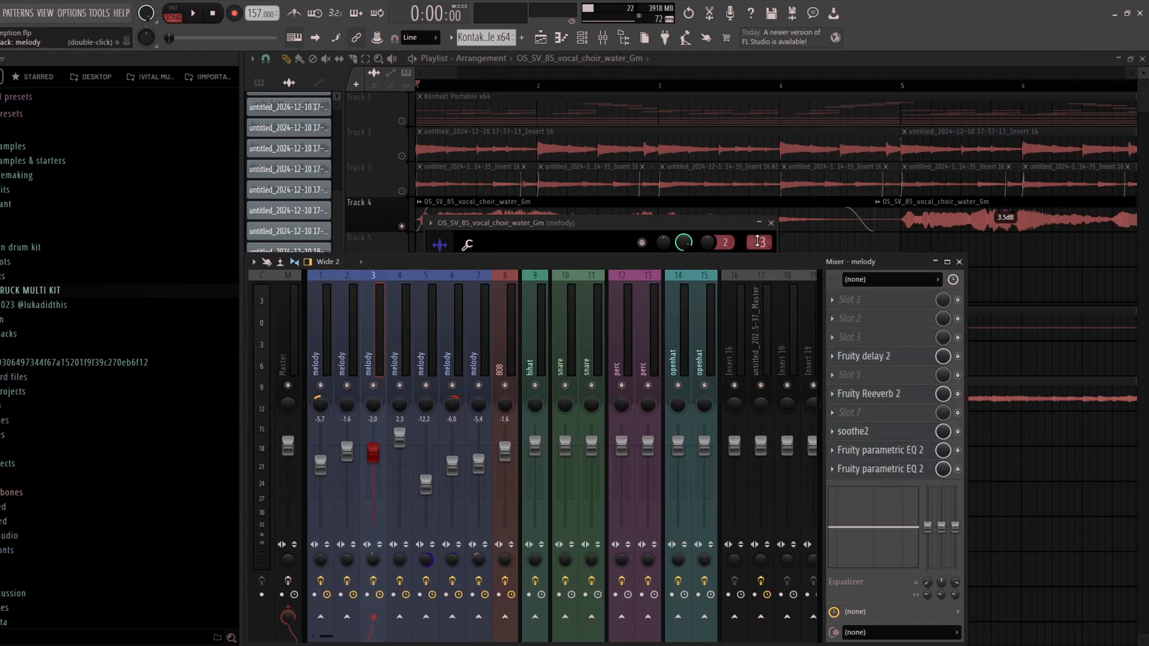
left_click(873, 359)
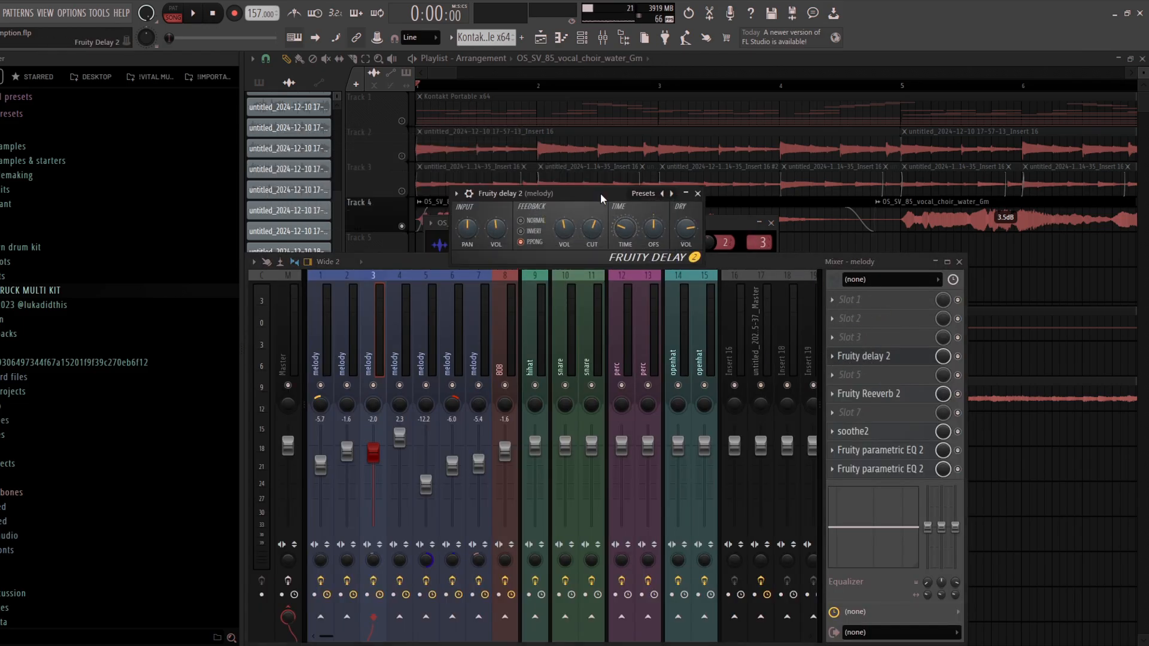
left_click(850, 395)
left_click_drag(473, 148, 570, 204)
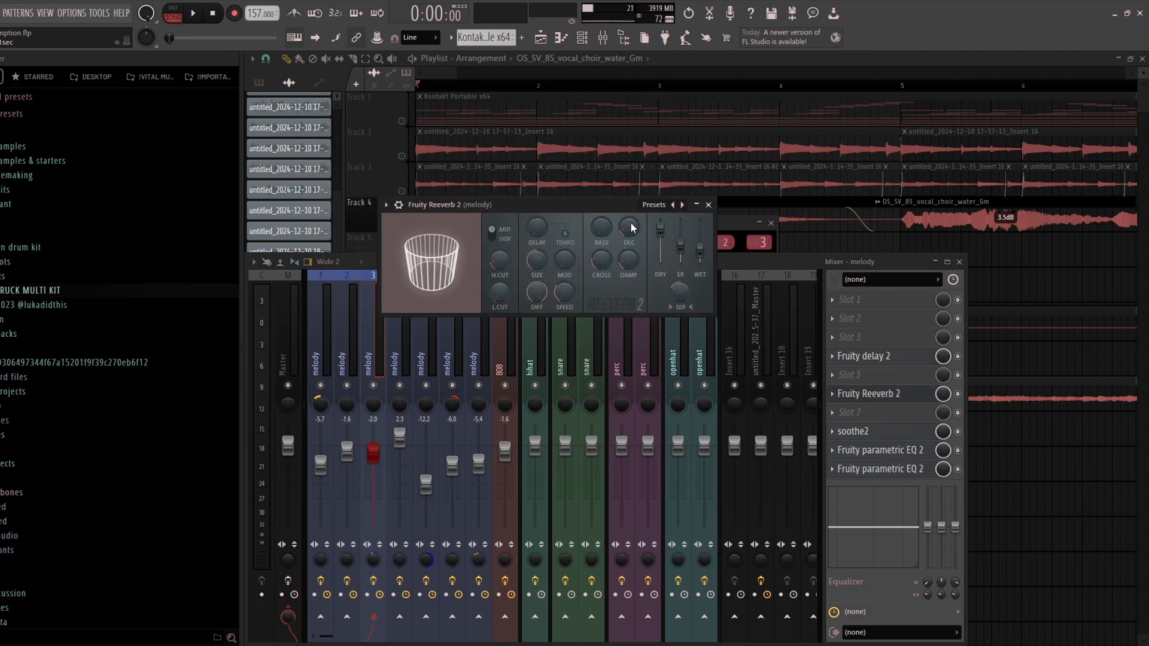
left_click(875, 432)
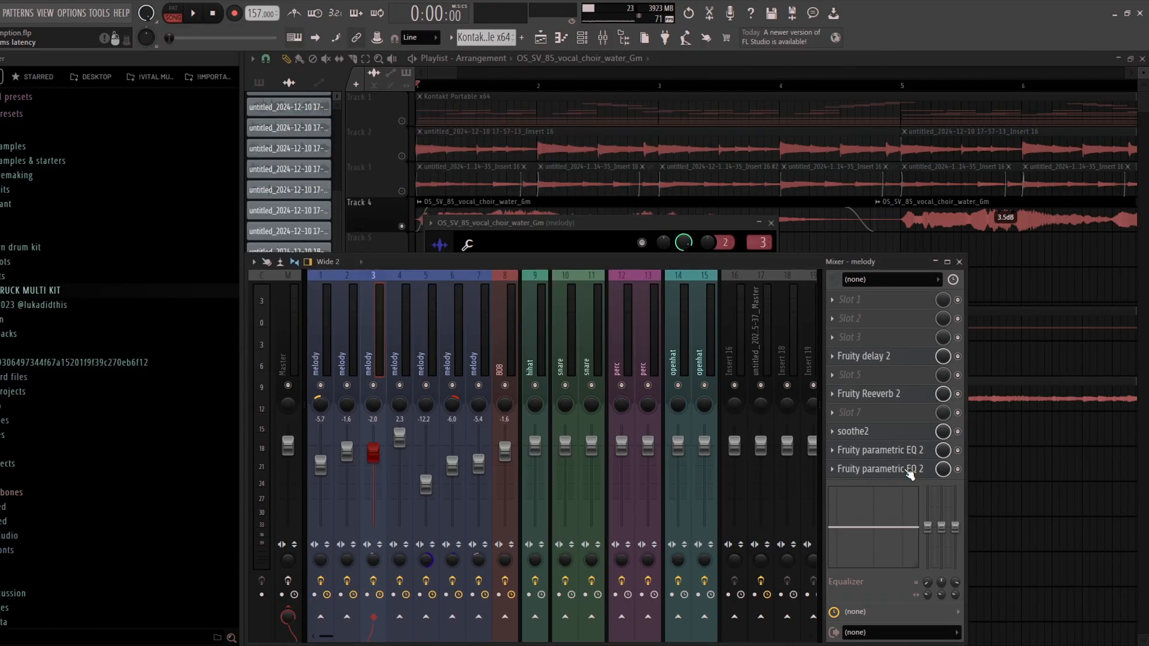
left_click(909, 469)
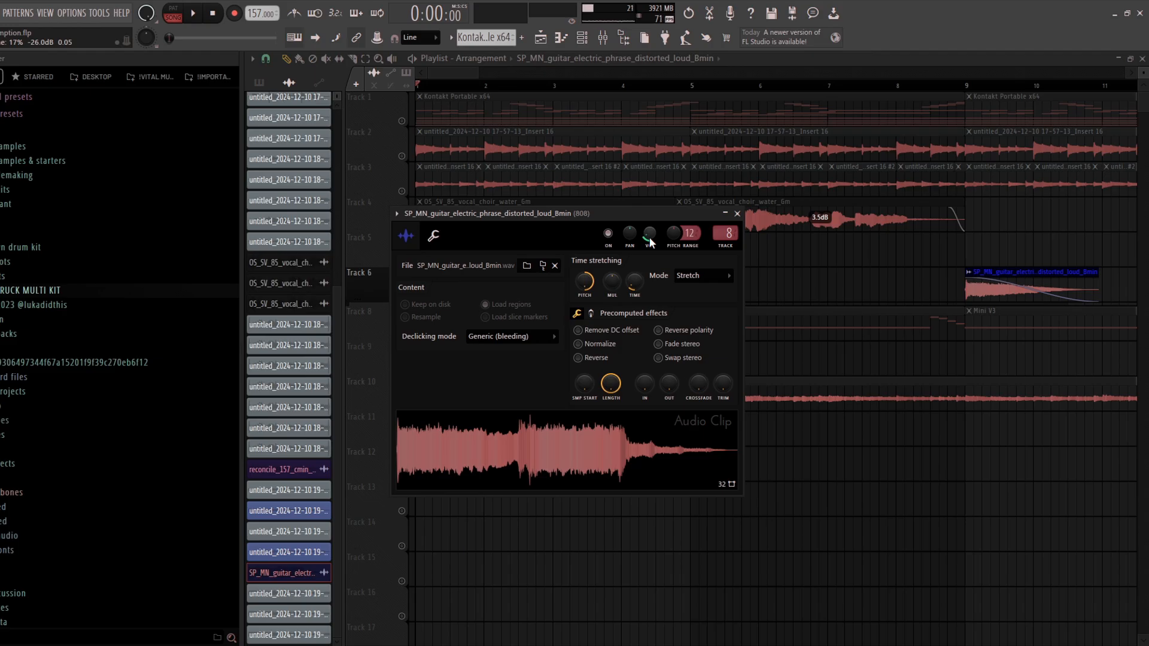
- Show the distorted electric guitar clip's mixer track and open its ValhallaVintageVerb effect
left_click(727, 233)
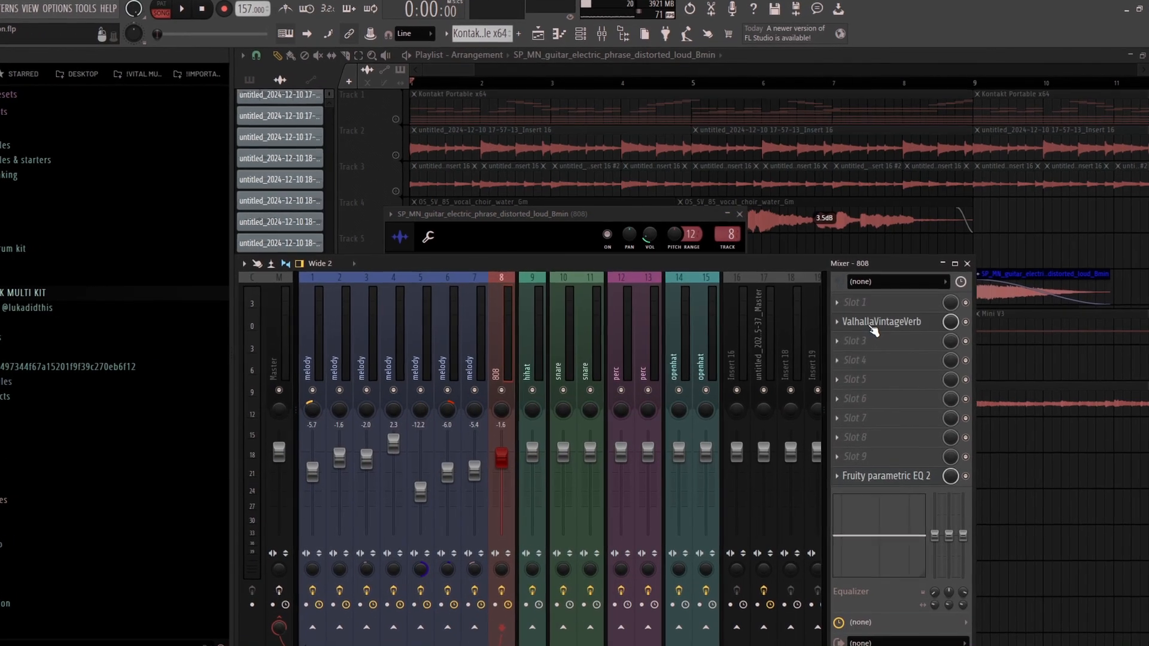
left_click(865, 311)
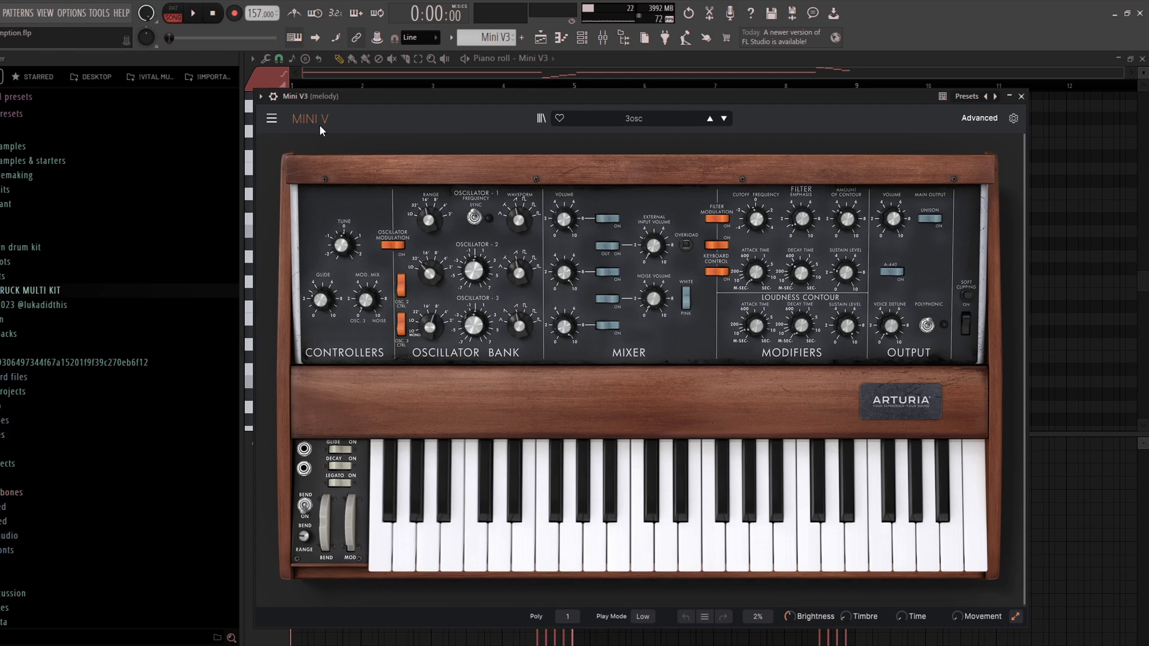
- Close the Mini V3 synth and examine its bass notes and short runs in the piano roll
left_click(1021, 96)
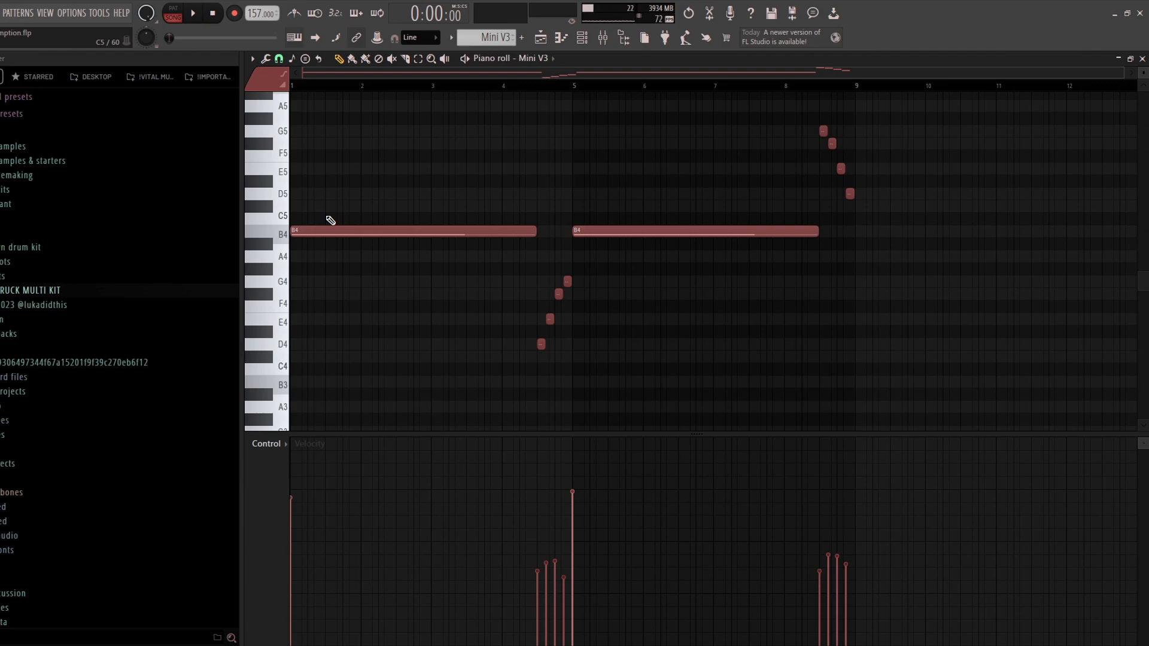
scroll(551, 335, "up", 2)
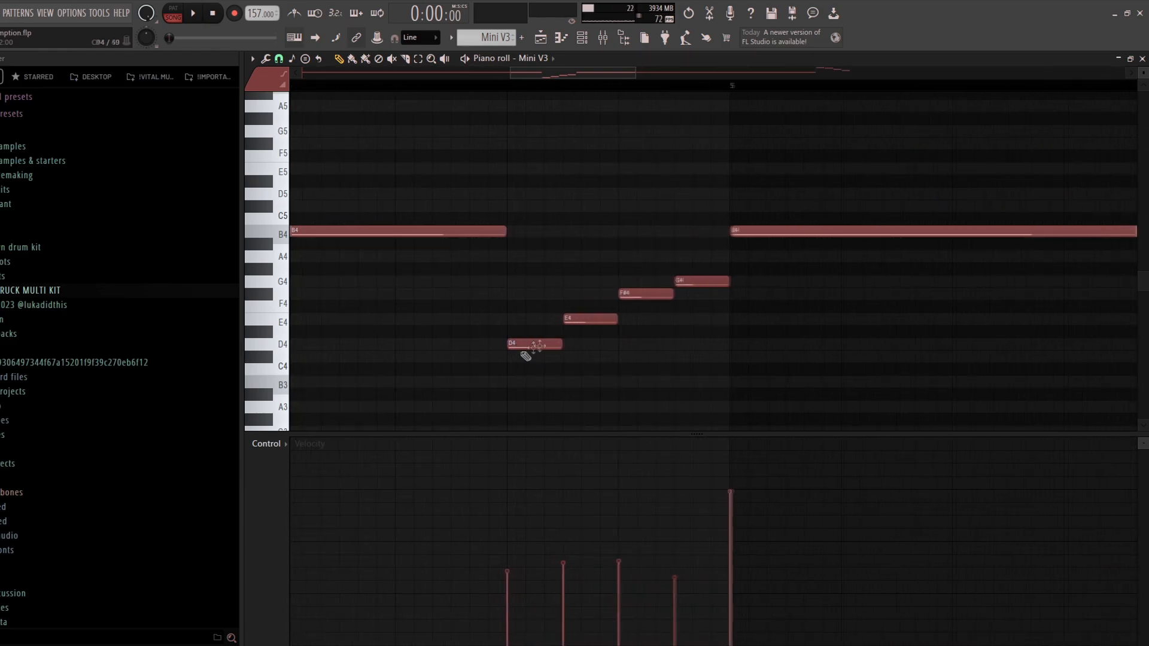
scroll(482, 341, "down", 3)
scroll(885, 213, "up", 3)
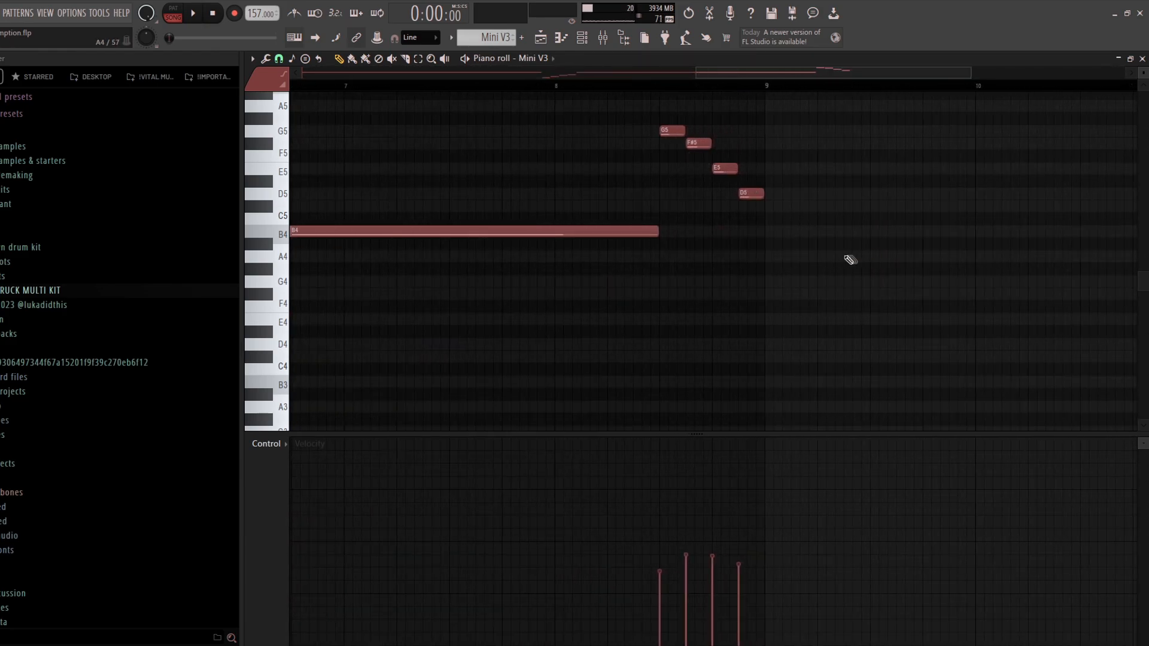
scroll(853, 259, "down", 3)
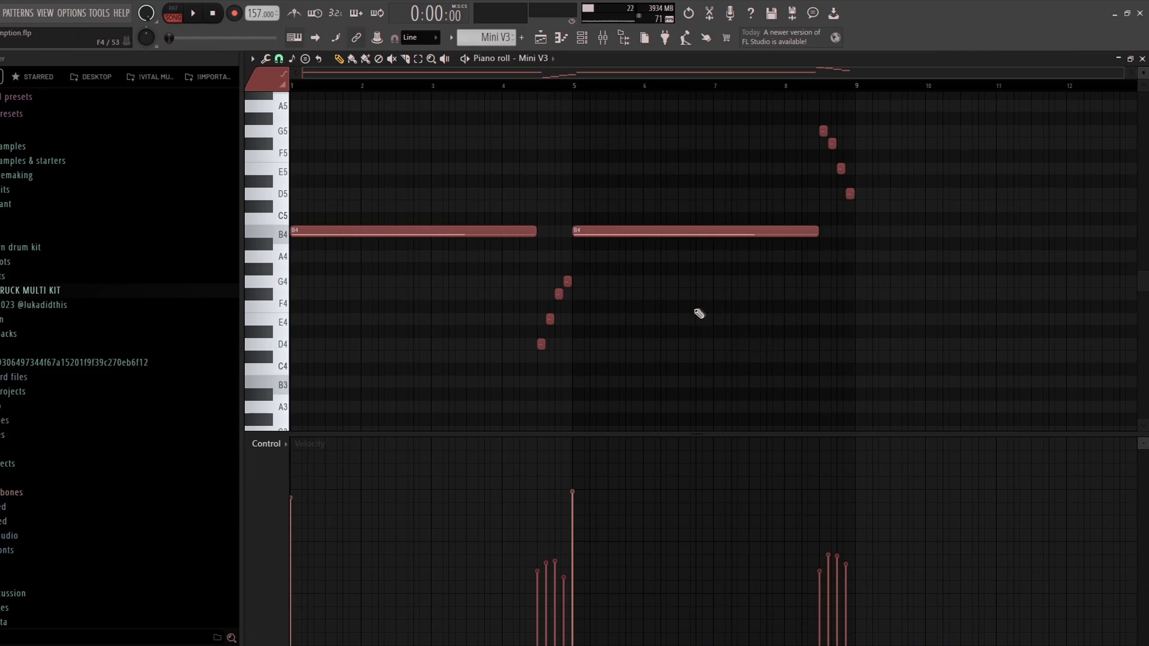
scroll(677, 301, "up", 2)
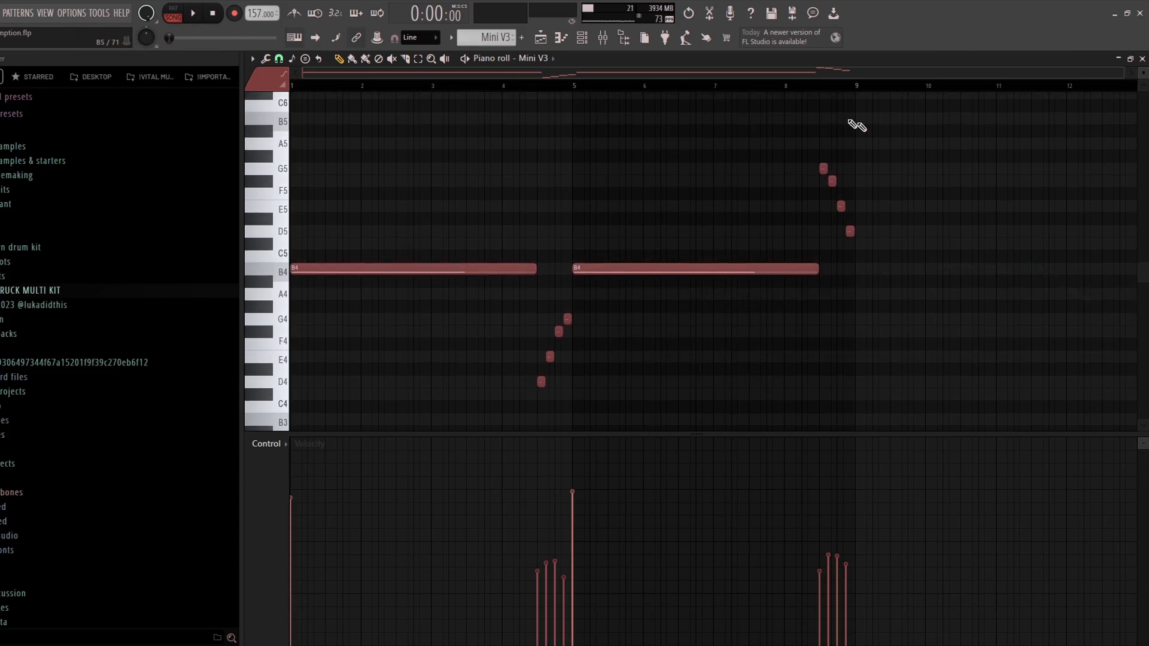
- Inspect the Mini V3 mixer track's soothe2, RCompressor Stereo and Fruity Fast Dist effects
left_click(612, 38)
left_click(885, 301)
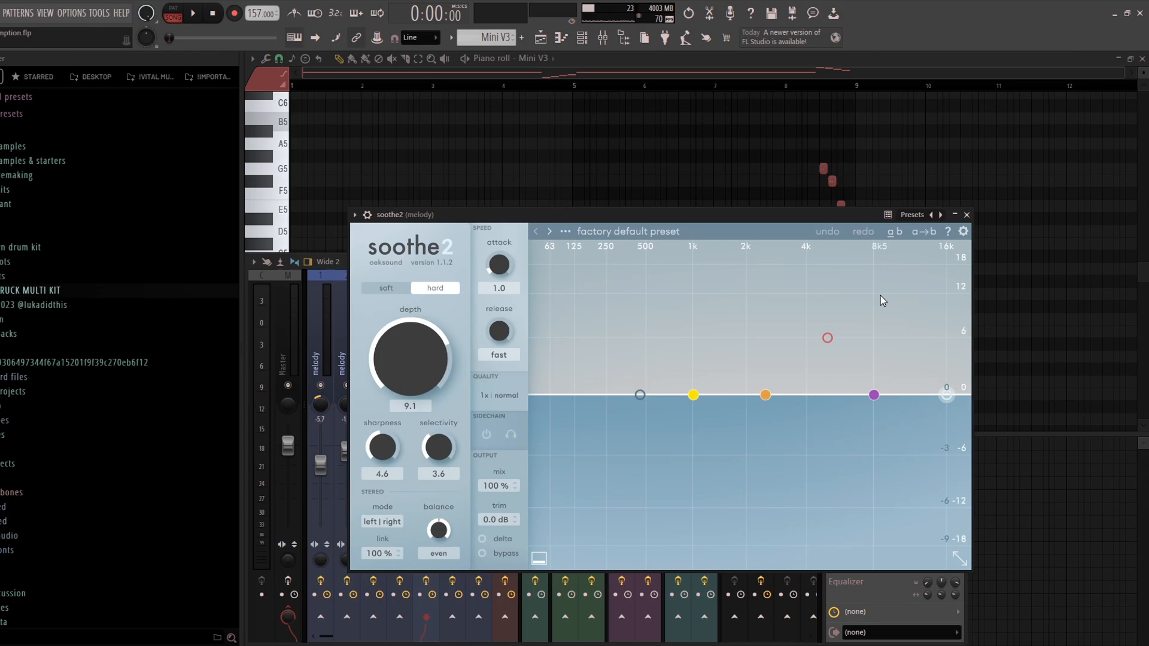
left_click_drag(586, 213, 532, 158)
left_click(913, 161)
left_click(875, 318)
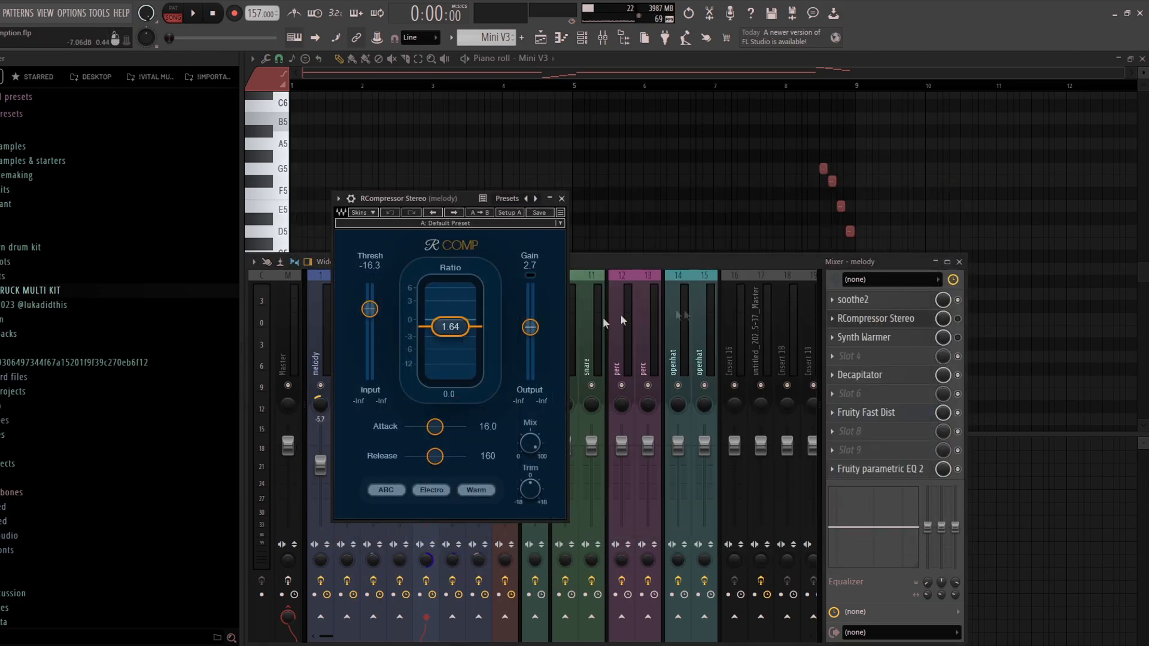
left_click(561, 198)
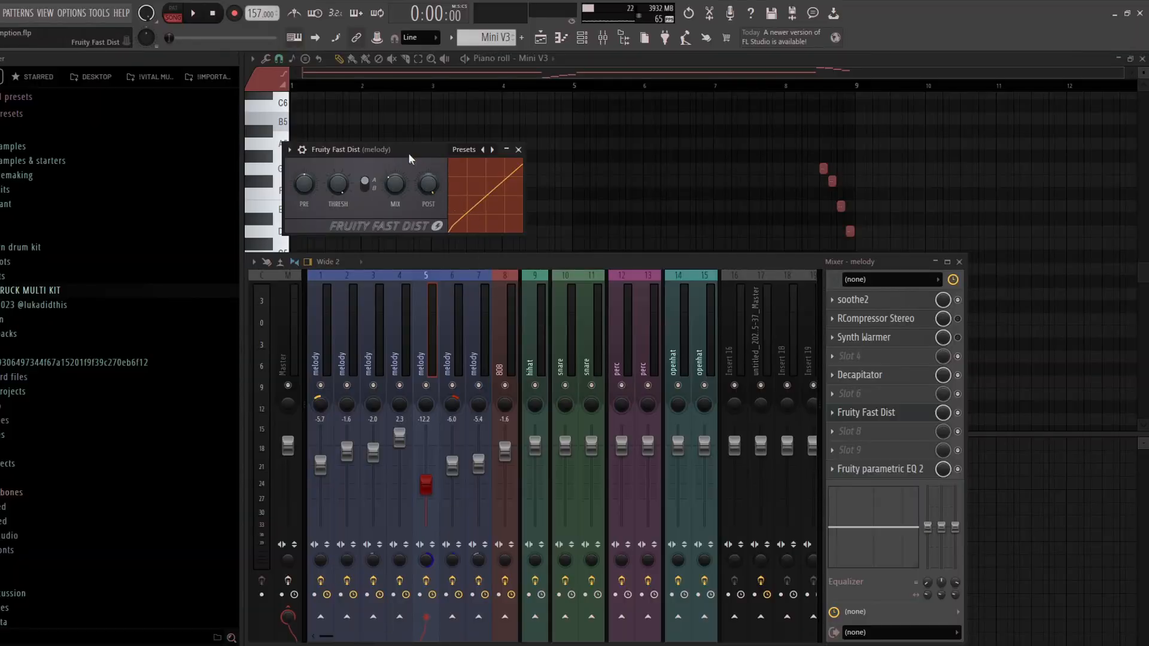
left_click_drag(412, 159, 519, 176)
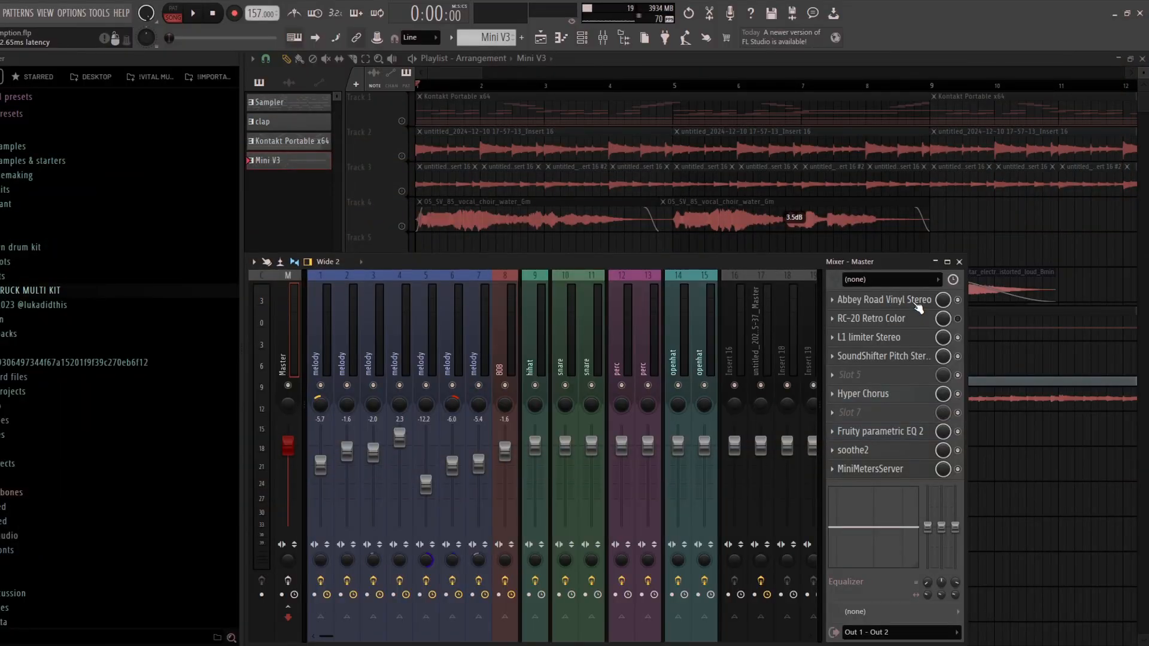
- Inspect the Master track's Abbey Road Vinyl, L1 limiter, SoundShifter Pitch, Hyper Chorus, Fruity parametric EQ 2 and soothe2 effects
left_click(917, 302)
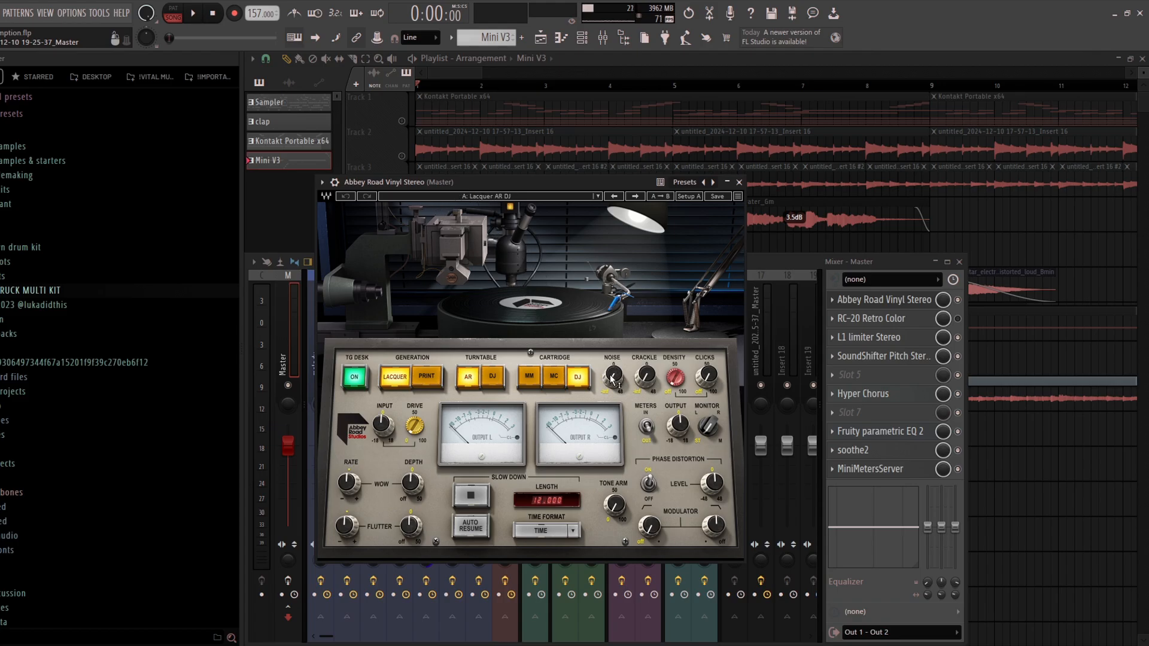
left_click(869, 337)
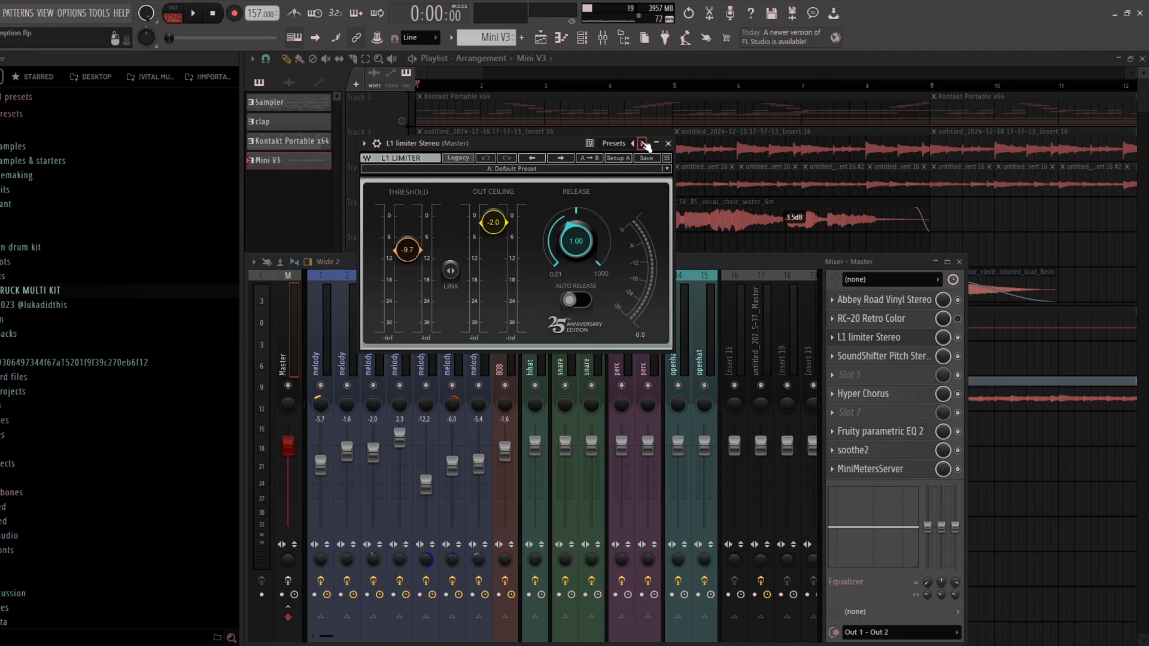
left_click(668, 144)
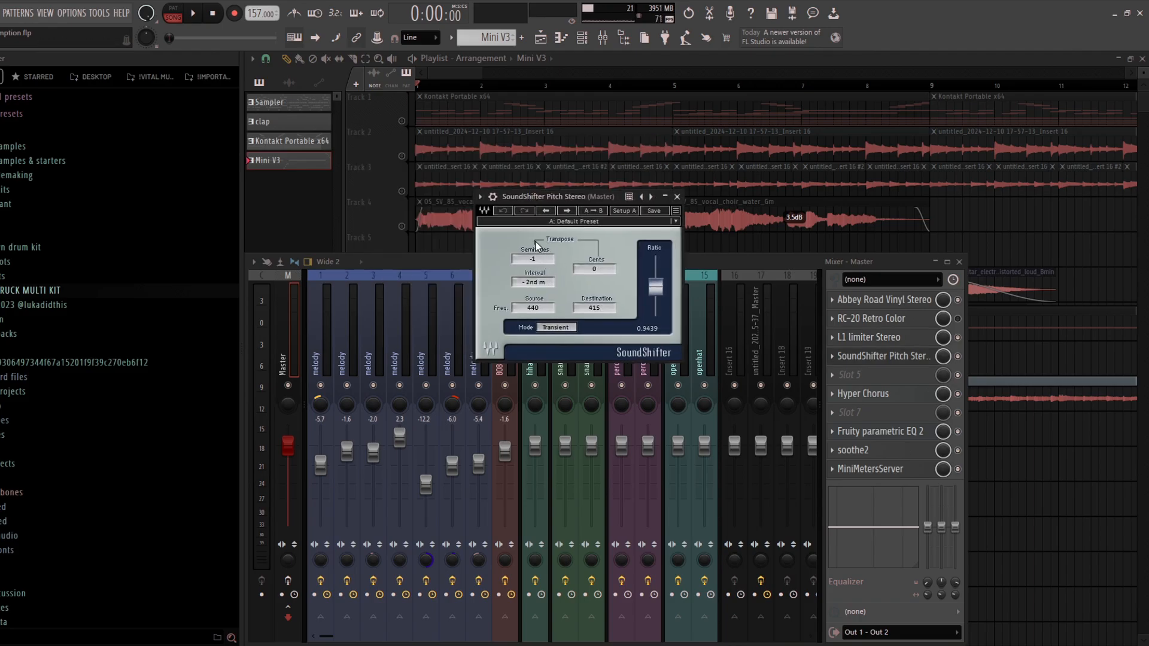
left_click(863, 393)
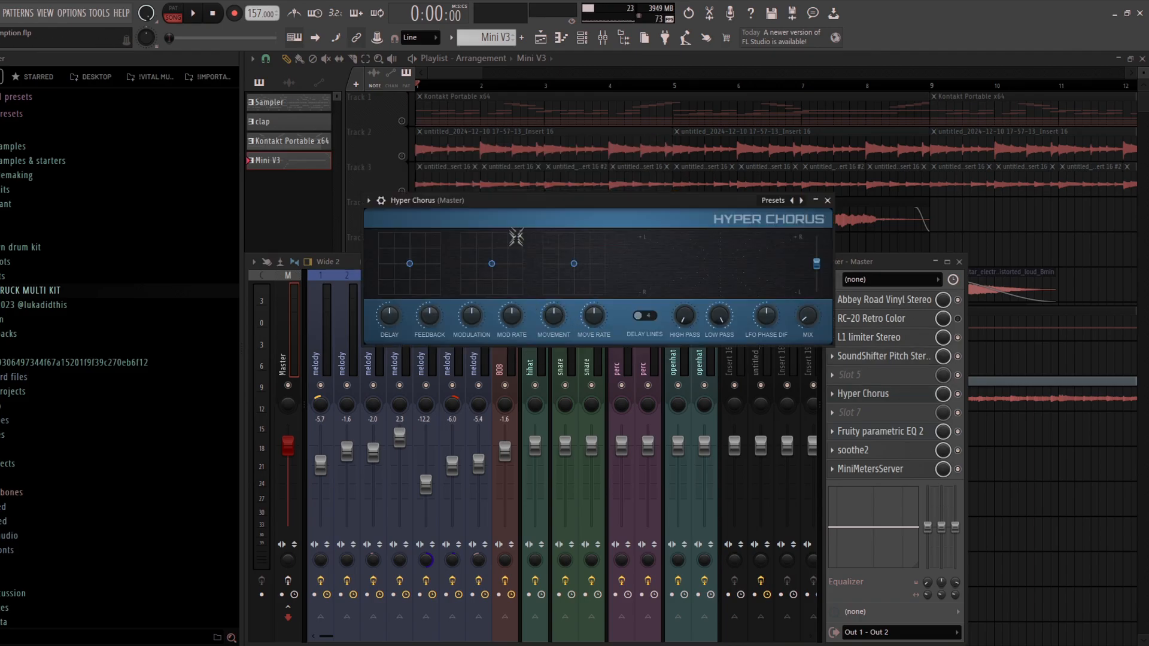
left_click_drag(528, 204, 503, 194)
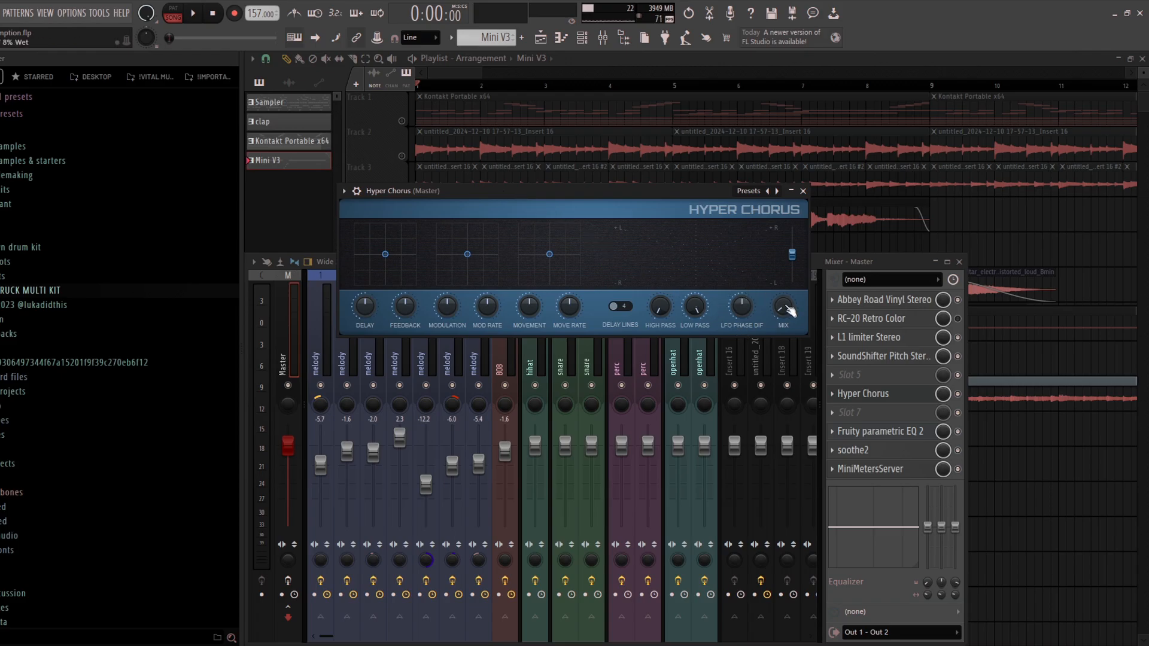
left_click(880, 431)
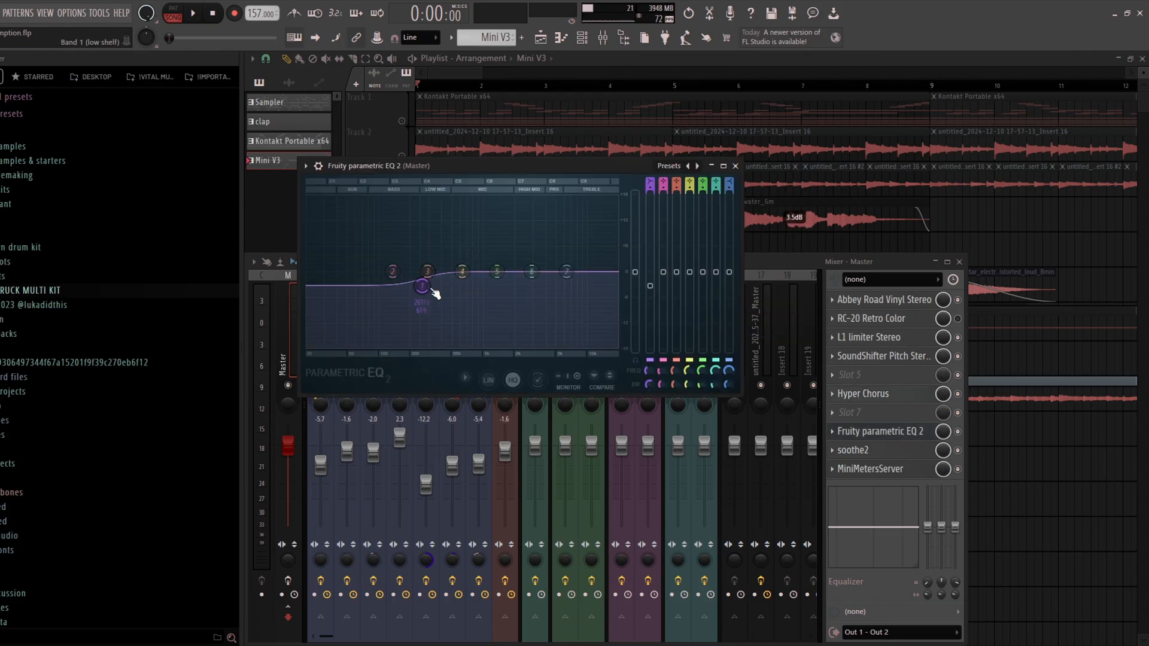
left_click(853, 450)
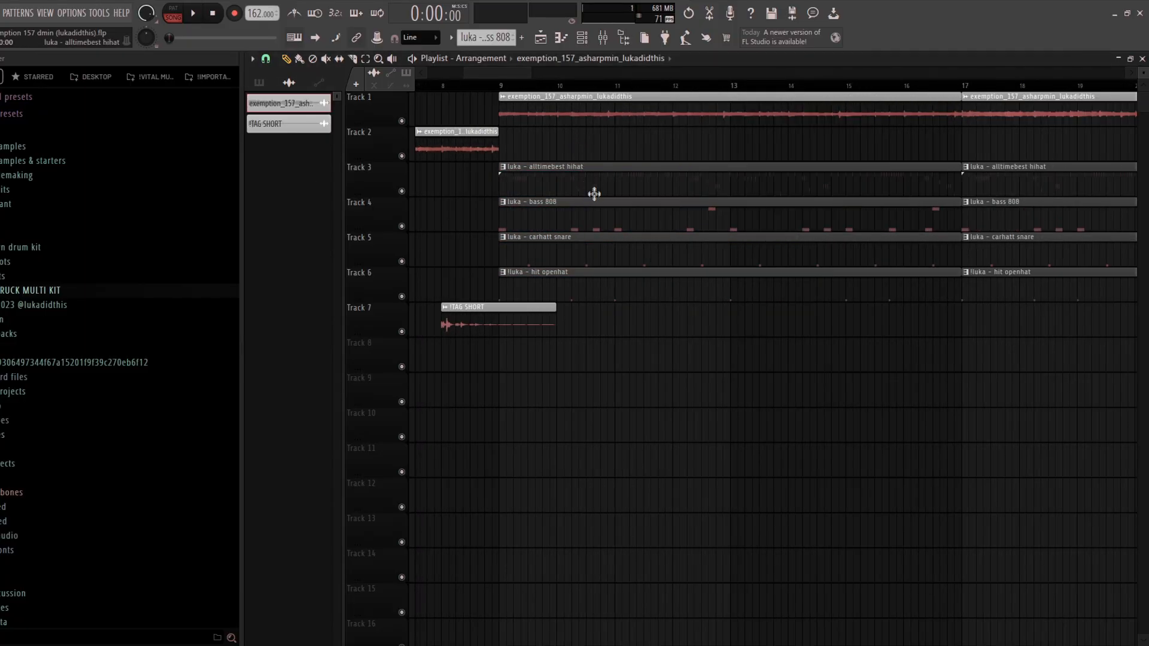
- Look over the 162 BPM beat's arrangement and view the whole alltimebest hihat pattern in the piano roll
scroll(485, 230, "down", 4)
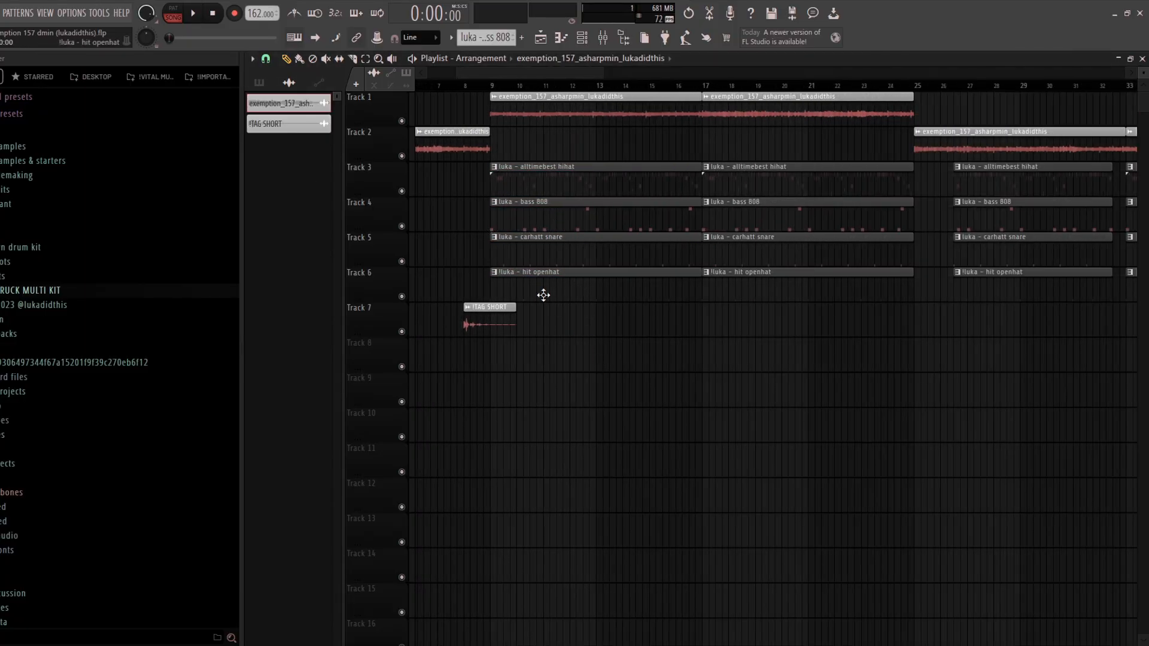
double_click(515, 182)
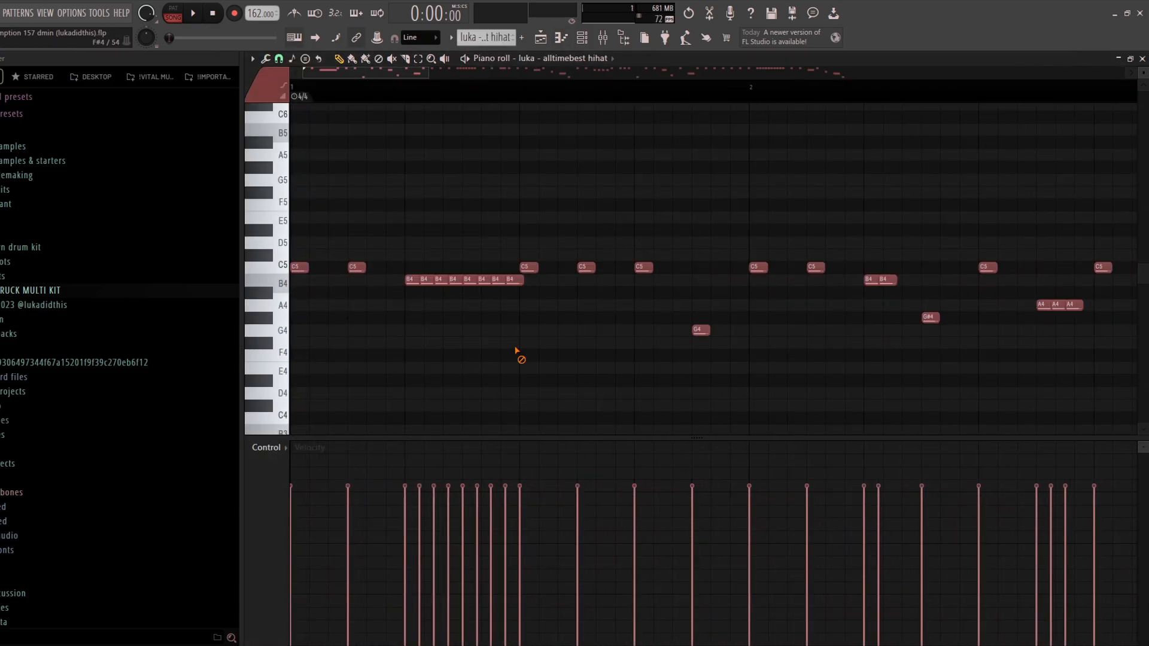
scroll(517, 354, "down", 3)
scroll(580, 347, "down", 3)
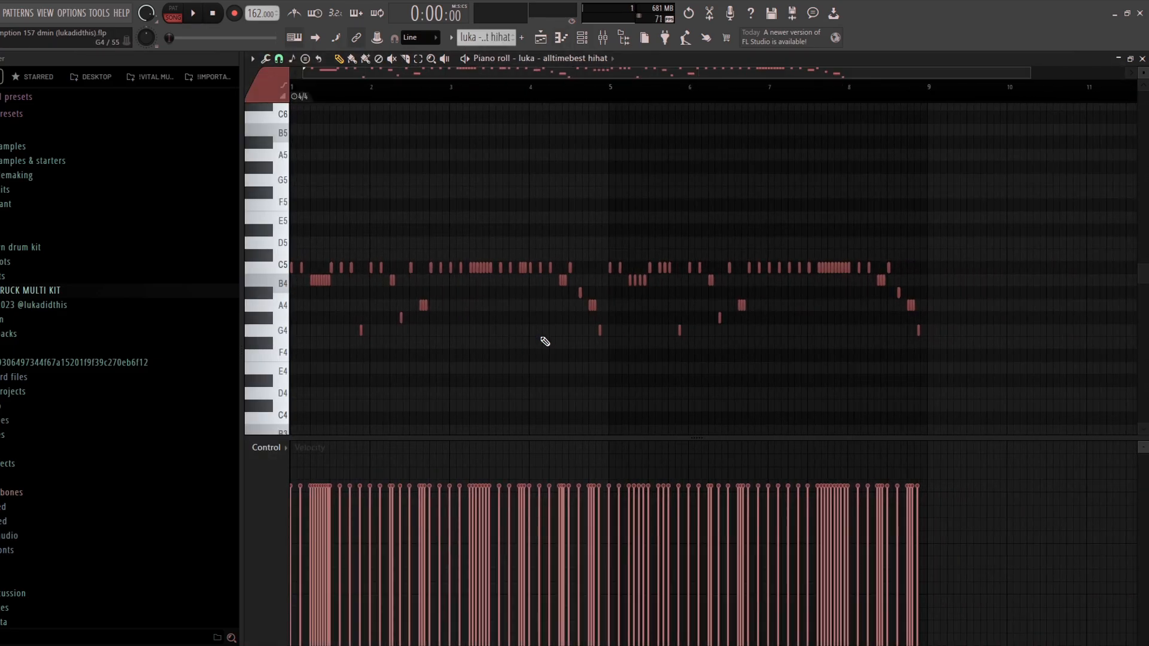
- Return to the playlist, close the exemption_157 melody clip's settings and examine the start of the drum section
left_click(561, 37)
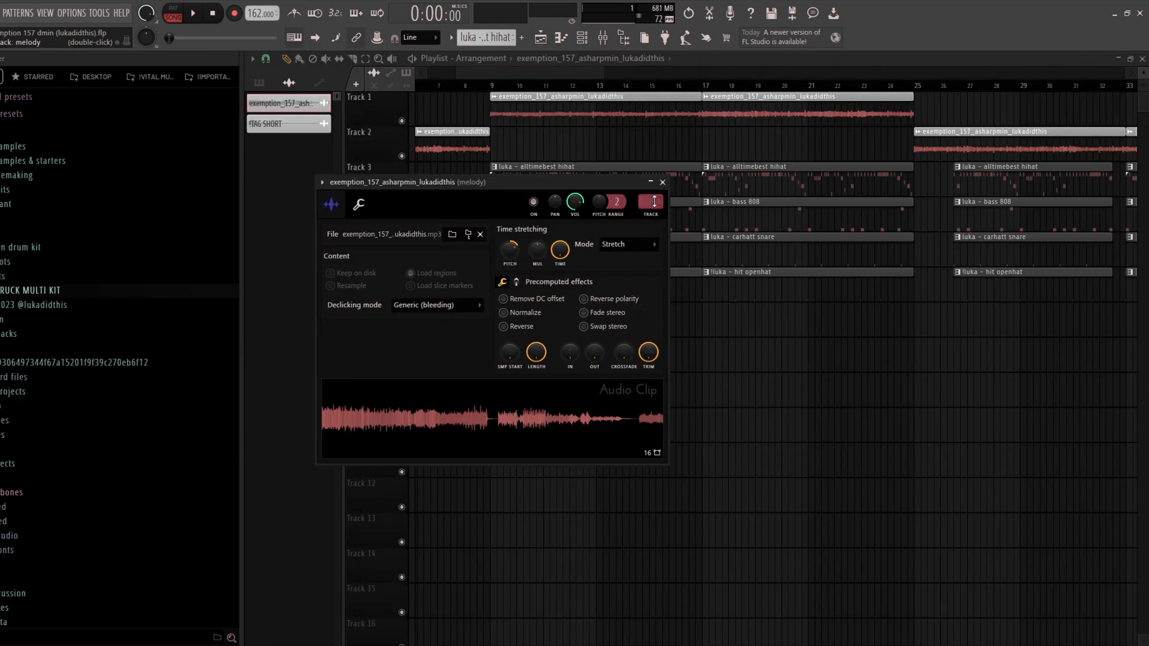
left_click(665, 185)
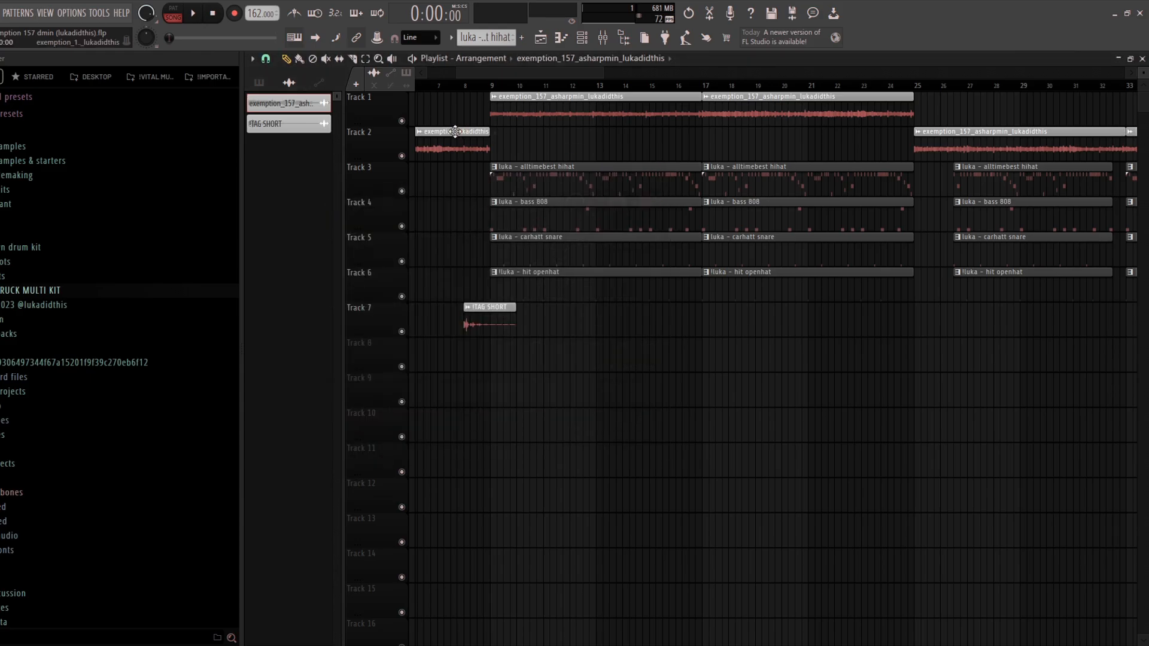
scroll(473, 128, "up", 6, "ctrl")
scroll(473, 129, "down", 5, "ctrl")
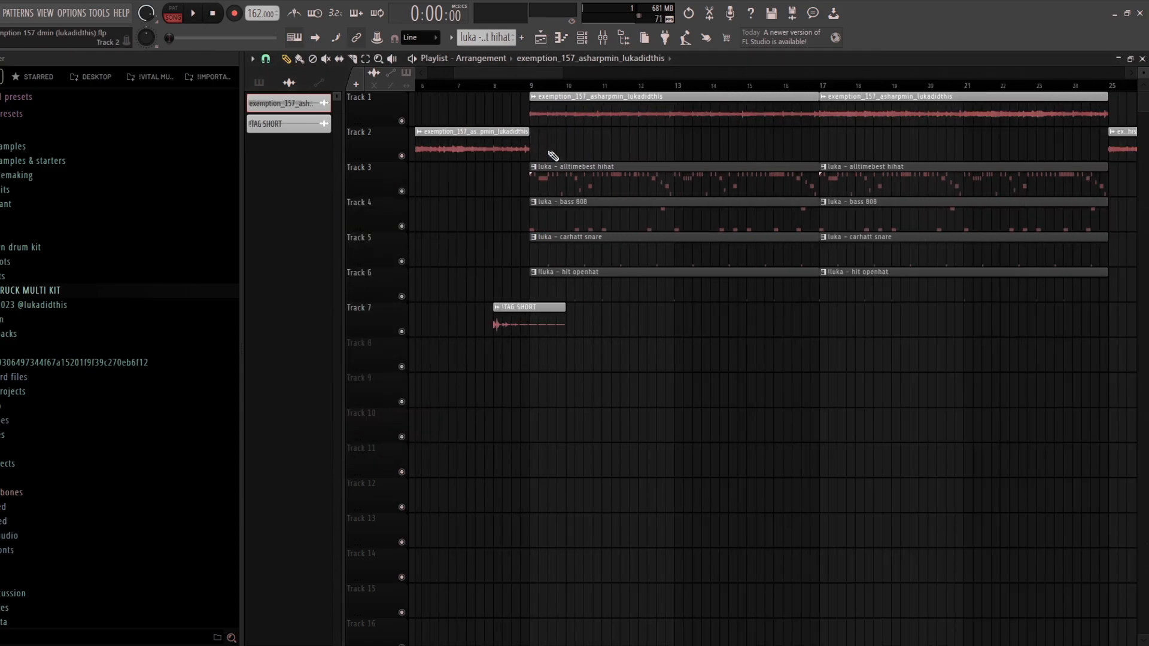
- Reopen the alltimebest hihat pattern and examine bar 1's C5 hits and B4 roll in the piano roll
double_click(544, 157)
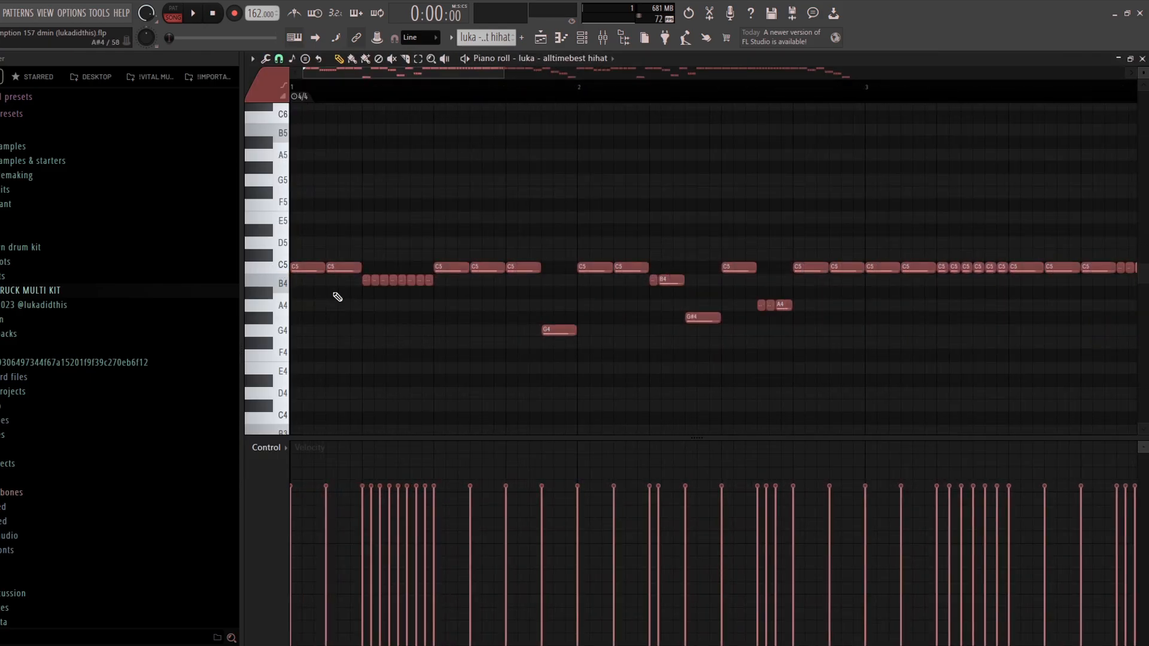
scroll(371, 300, "down", 4, "ctrl")
scroll(303, 293, "up", 6, "ctrl")
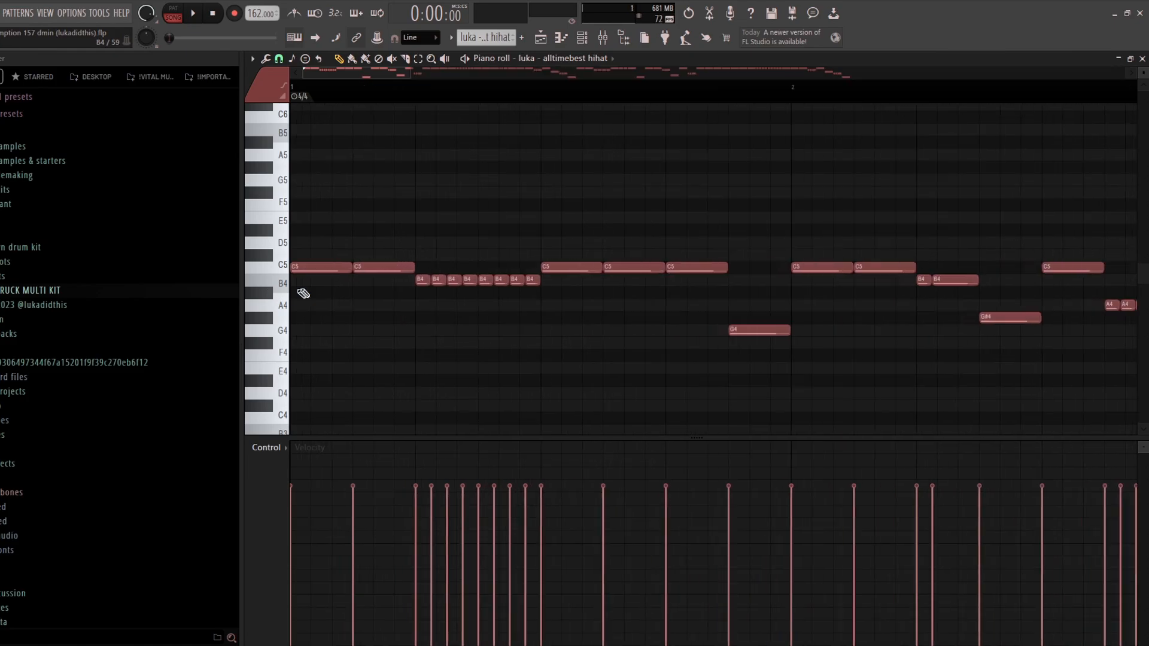
scroll(335, 275, "down", 5, "ctrl")
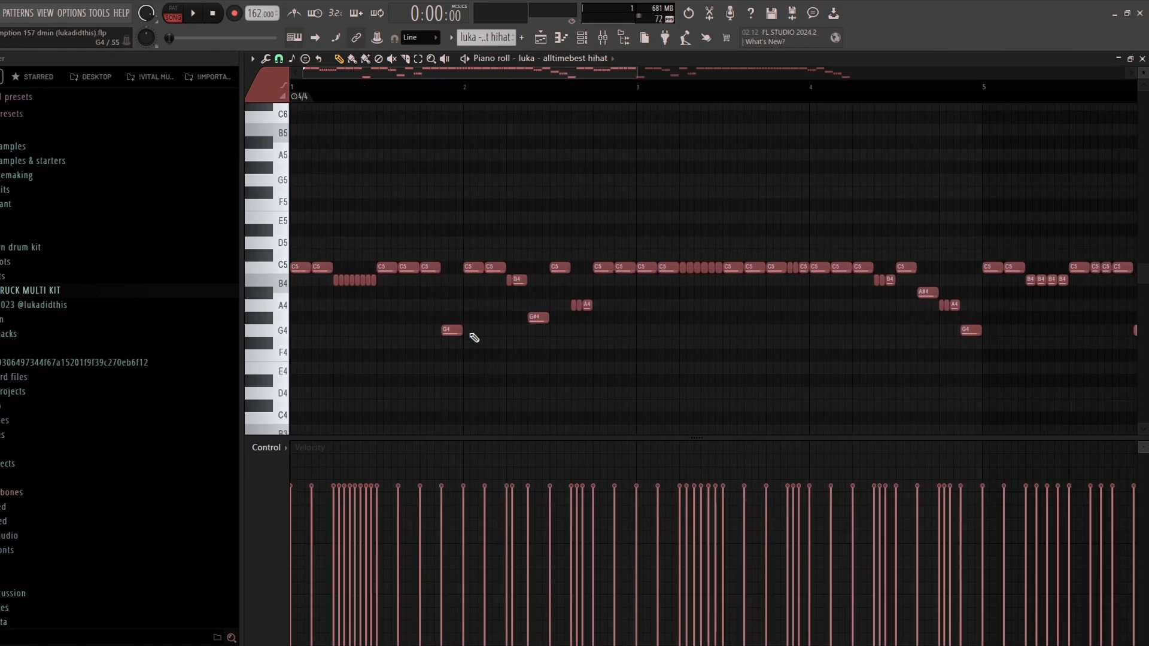
- Examine the pitched hi-hat notes and rolls from bar 2 on, and highlight the first four bars
scroll(474, 339, "up", 3, "ctrl")
scroll(488, 296, "up", 2, "ctrl")
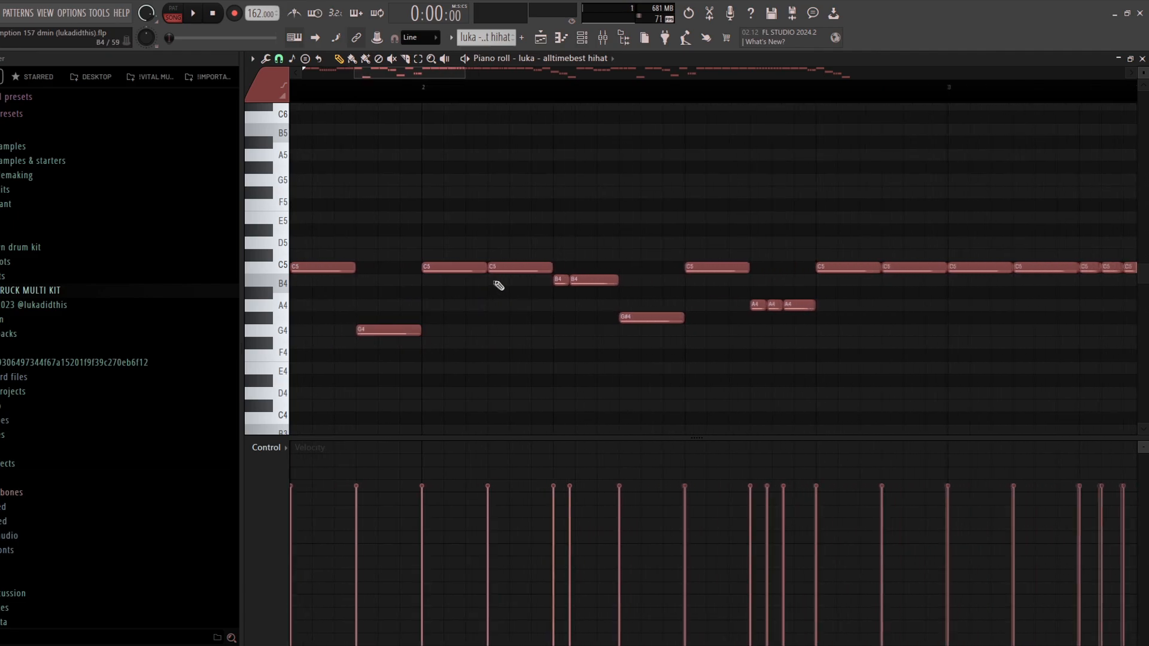
scroll(539, 272, "up", 2, "ctrl")
scroll(546, 278, "down", 3, "ctrl")
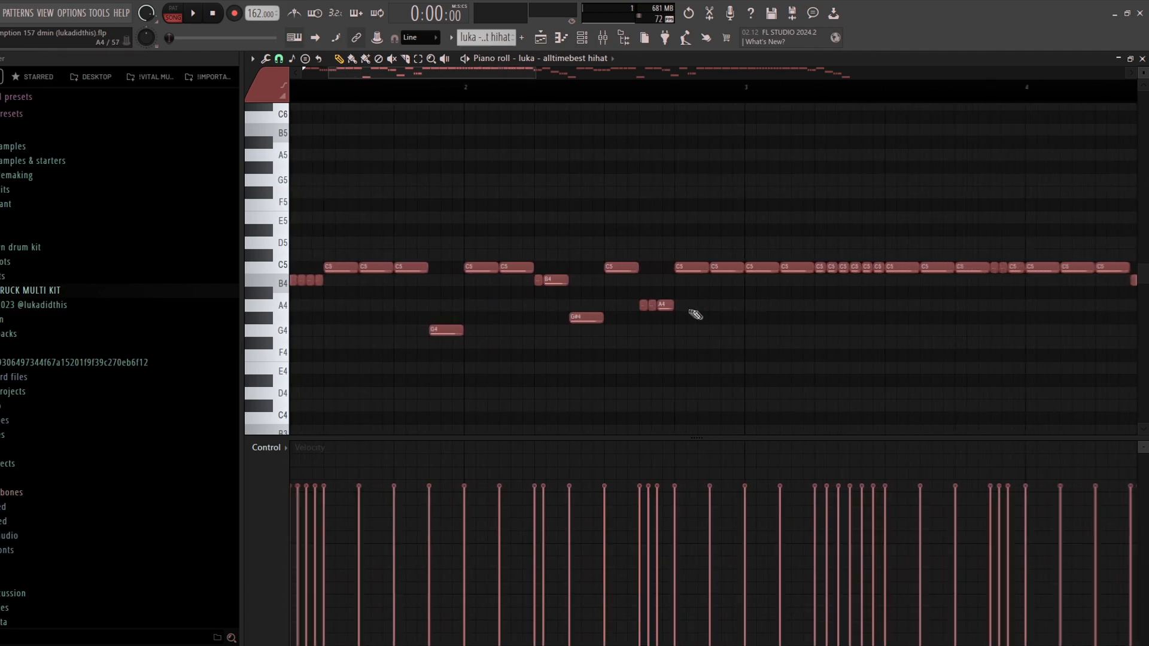
scroll(549, 294, "down", 5, "ctrl")
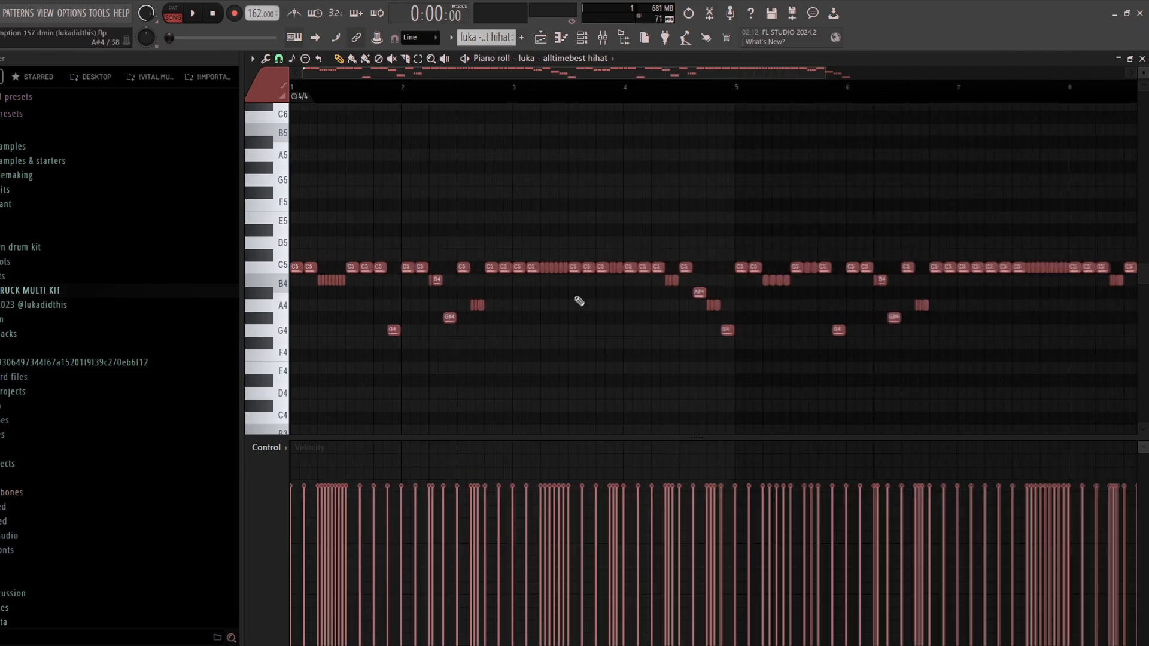
scroll(611, 373, "up", 3, "ctrl")
scroll(731, 335, "down", 4, "ctrl")
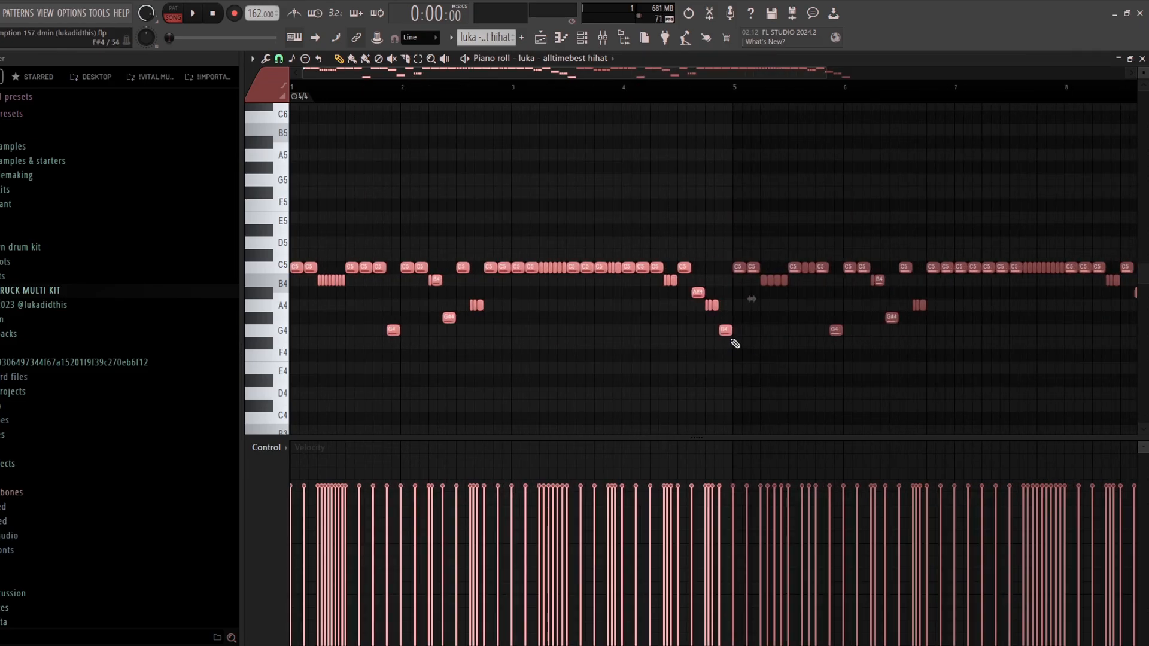
left_click(648, 373)
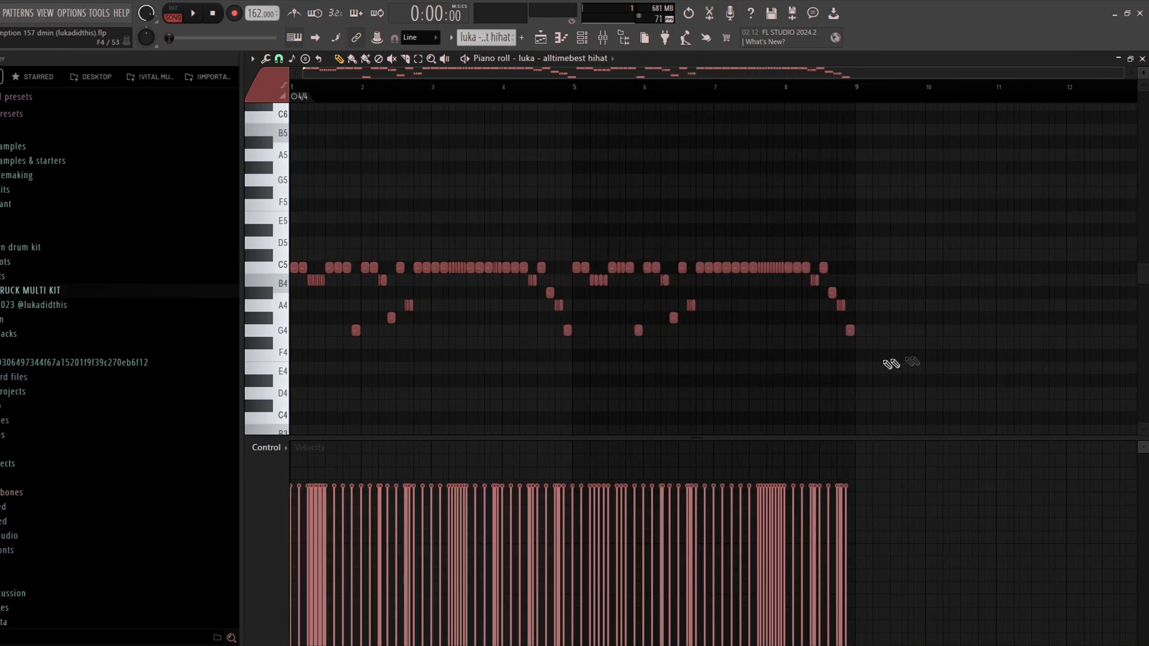
- Compare the second four hi-hat bars with the first, examining the B4 roll in bar 5 and the C5 roll in bar 7
scroll(607, 287, "up", 4, "ctrl")
scroll(635, 293, "down", 2, "ctrl")
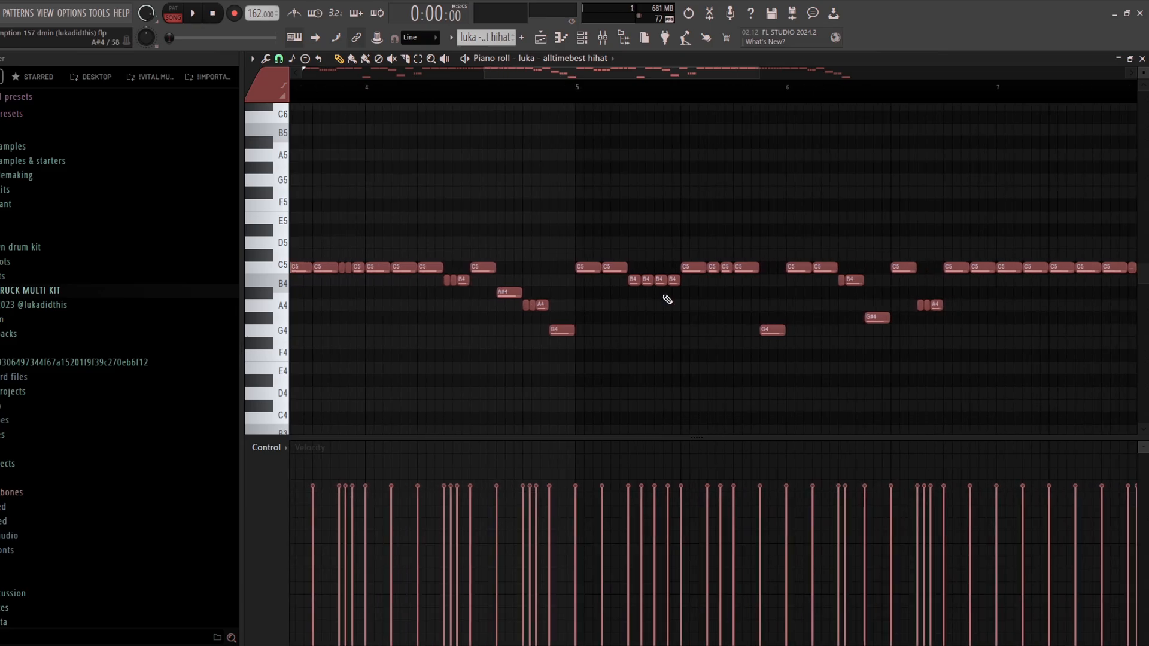
scroll(580, 300, "down", 2, "ctrl")
scroll(705, 323, "down", 2, "ctrl")
scroll(317, 282, "up", 4, "ctrl")
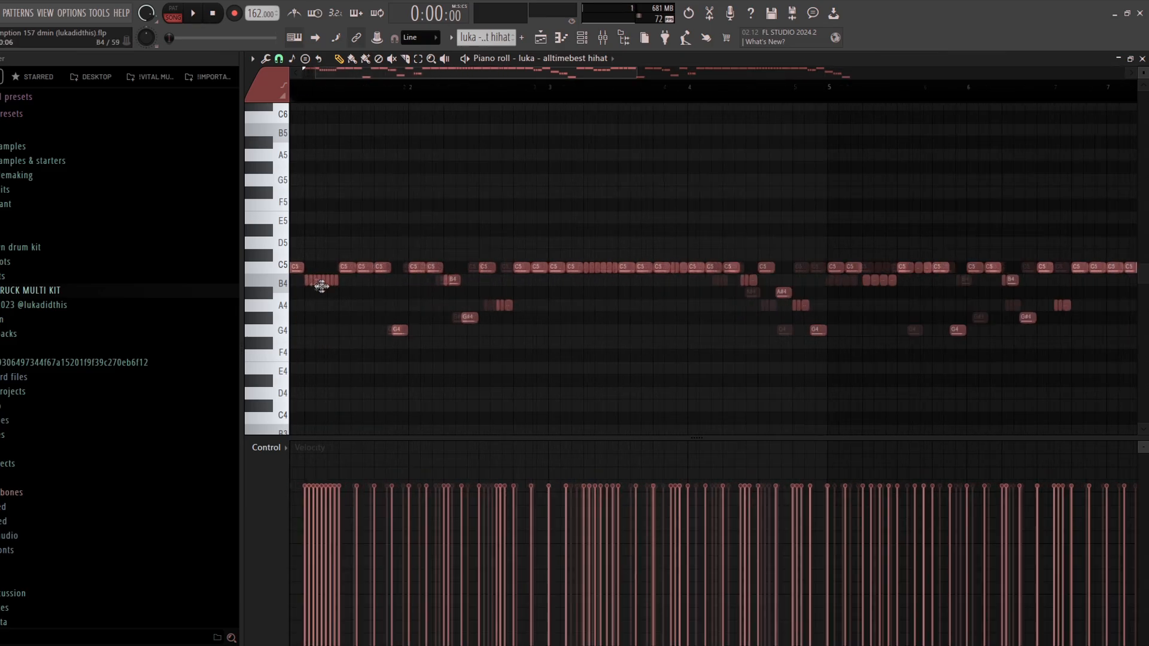
scroll(821, 334, "down", 1, "ctrl")
scroll(1052, 288, "down", 2, "ctrl")
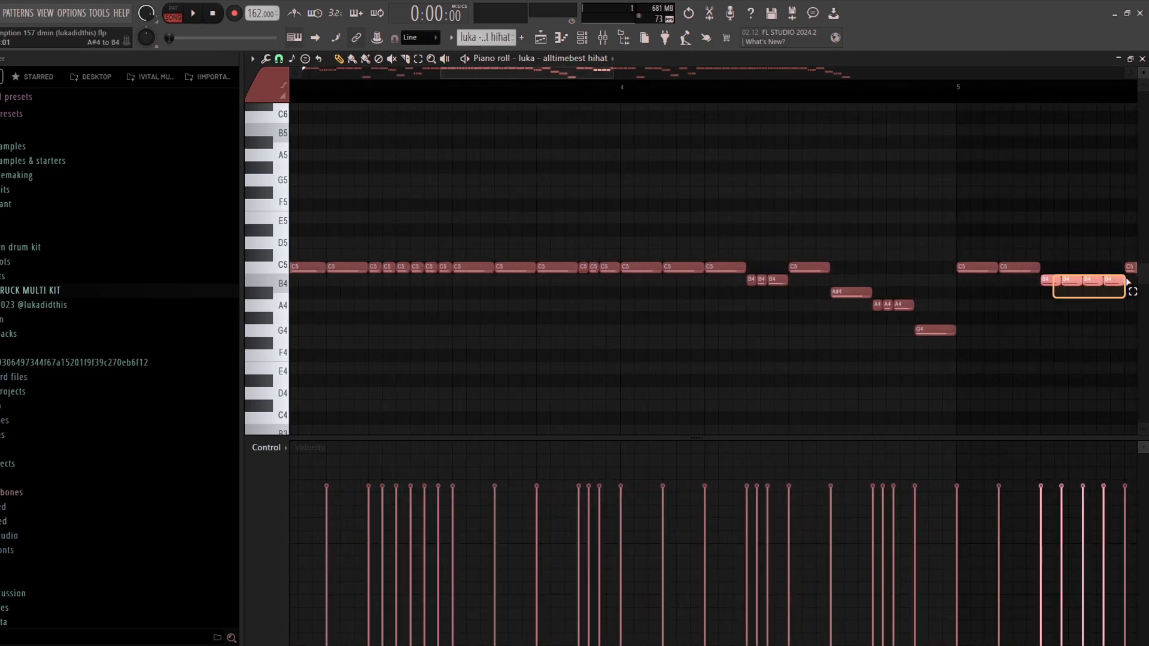
scroll(834, 347, "down", 1, "ctrl")
scroll(784, 350, "down", 1, "ctrl")
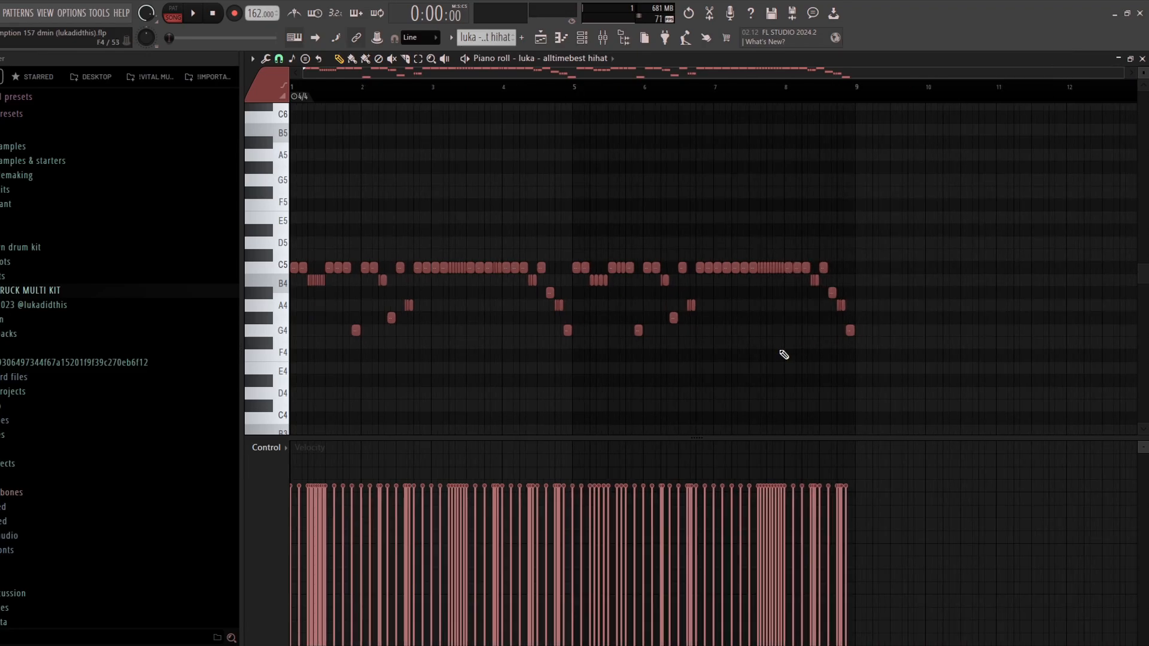
scroll(806, 308, "up", 4, "ctrl")
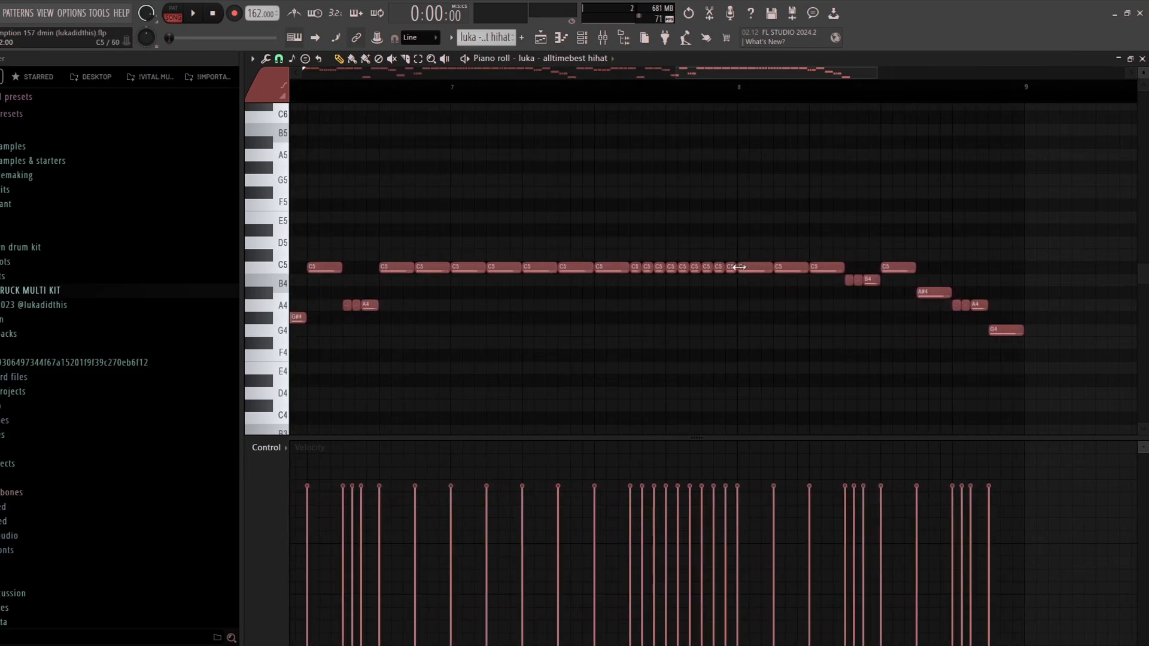
scroll(656, 318, "down", 4, "ctrl")
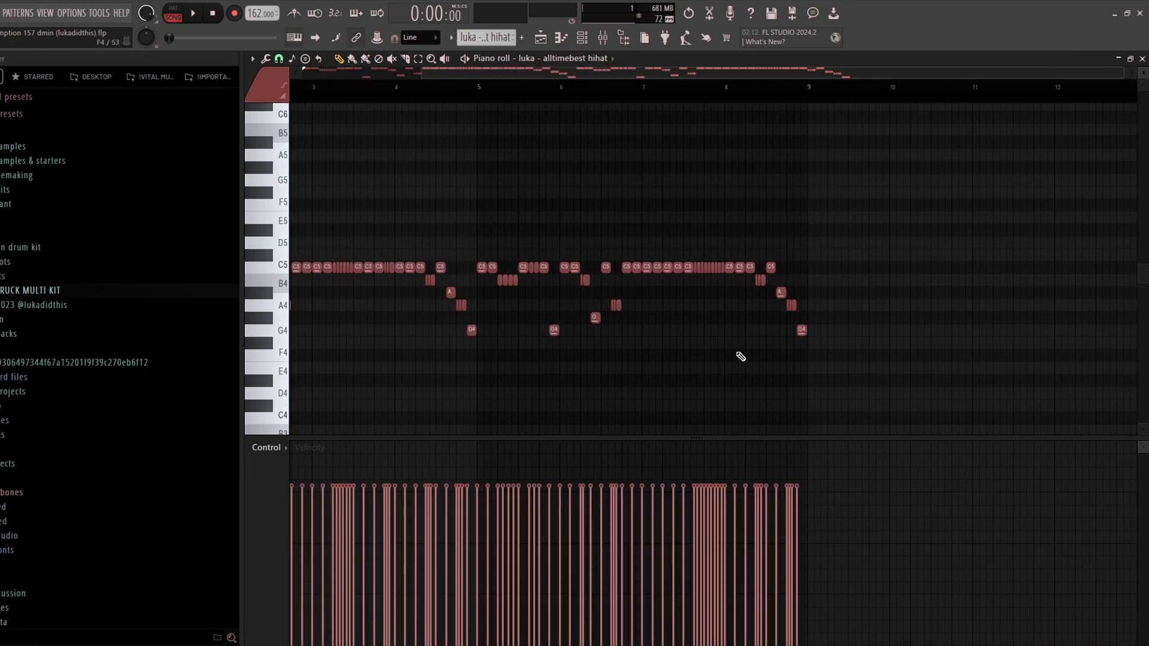